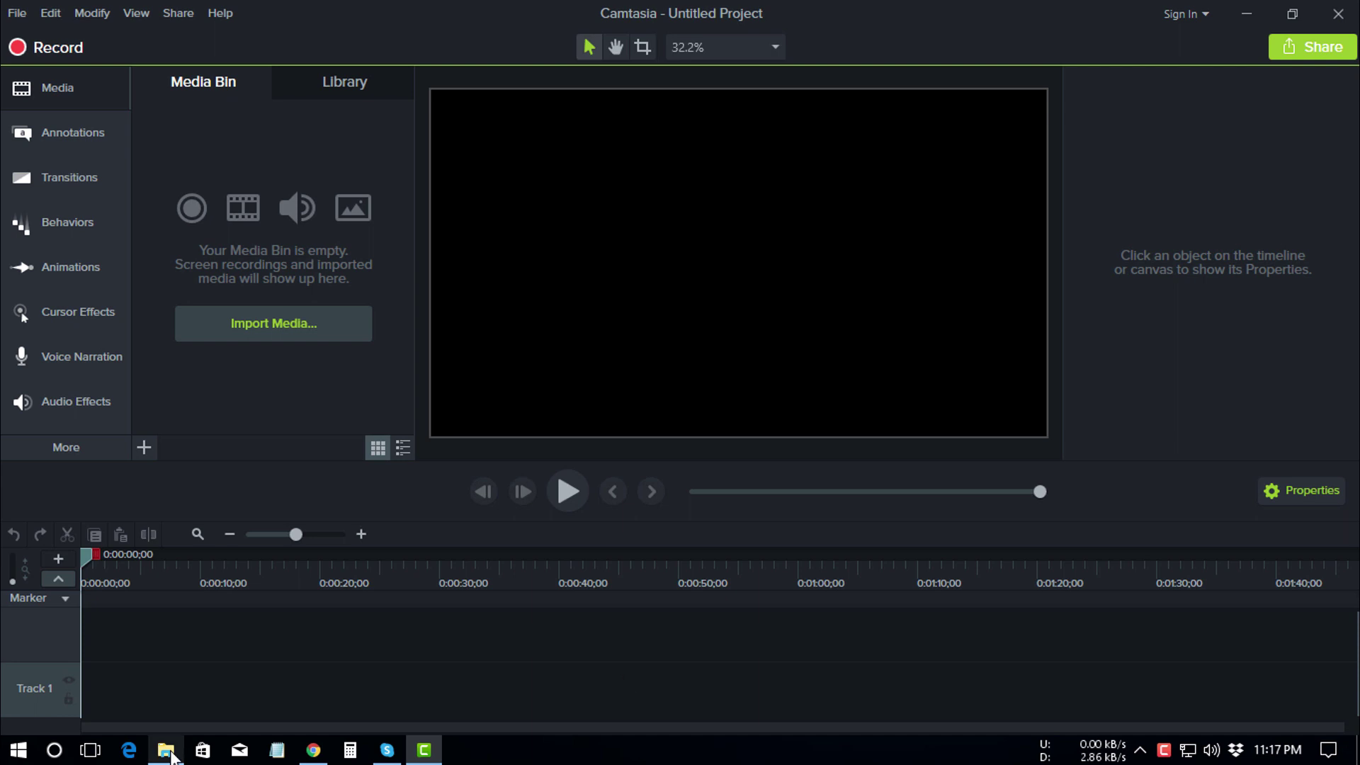
# - Add the 00404 video from the "green screen remove" folder to Track 1 and align it with the timeline's start
pyautogui.click(166, 750)
pyautogui.moveTo(803, 71); pyautogui.dragTo(910, 87)
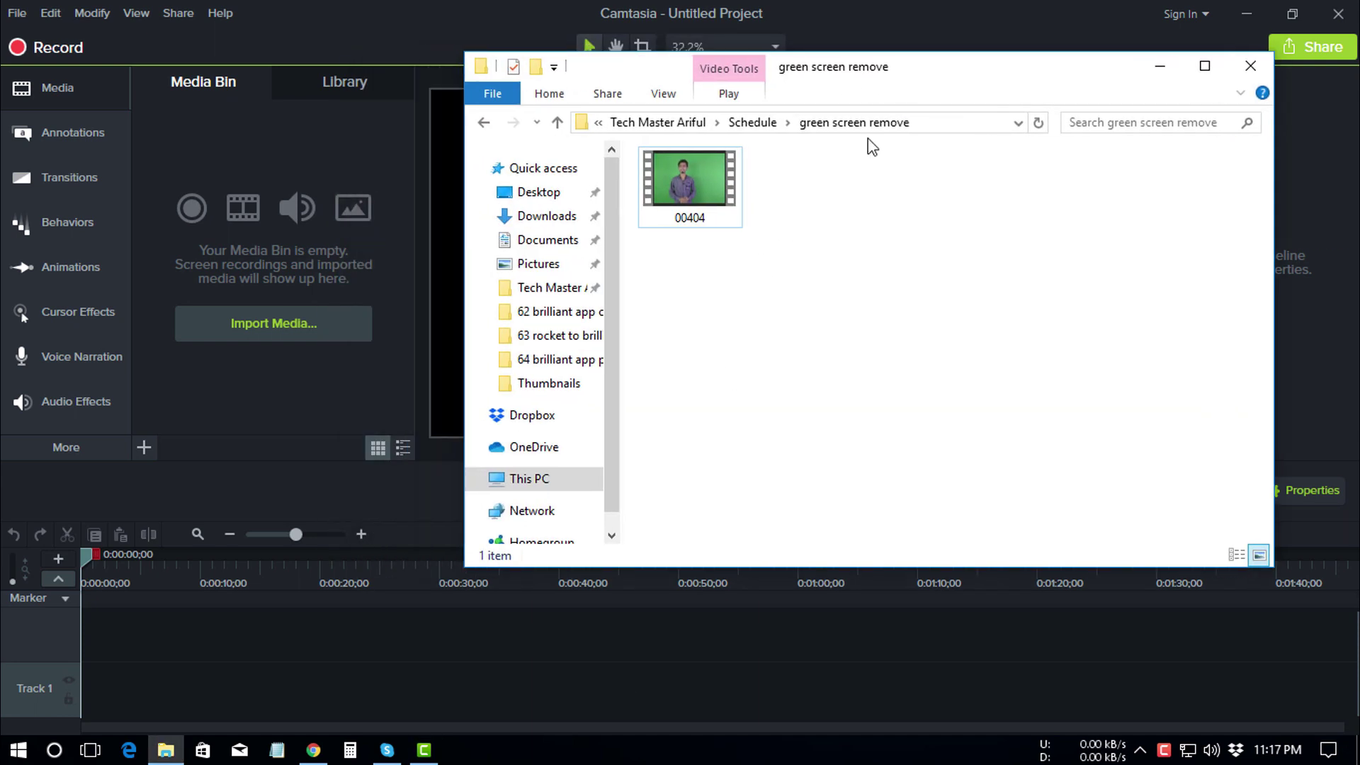
pyautogui.click(690, 198)
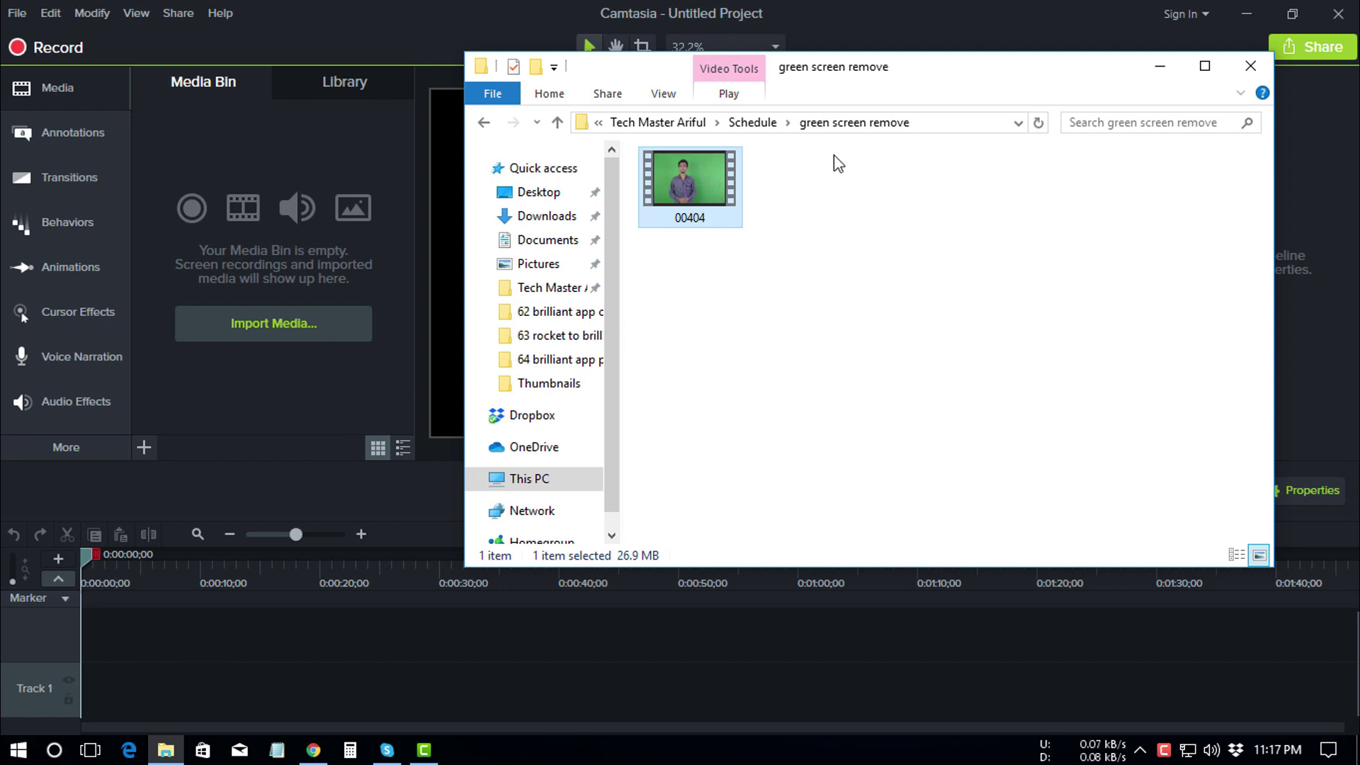
pyautogui.moveTo(862, 77); pyautogui.dragTo(936, 197)
pyautogui.hotkey('alt', 'Tab')
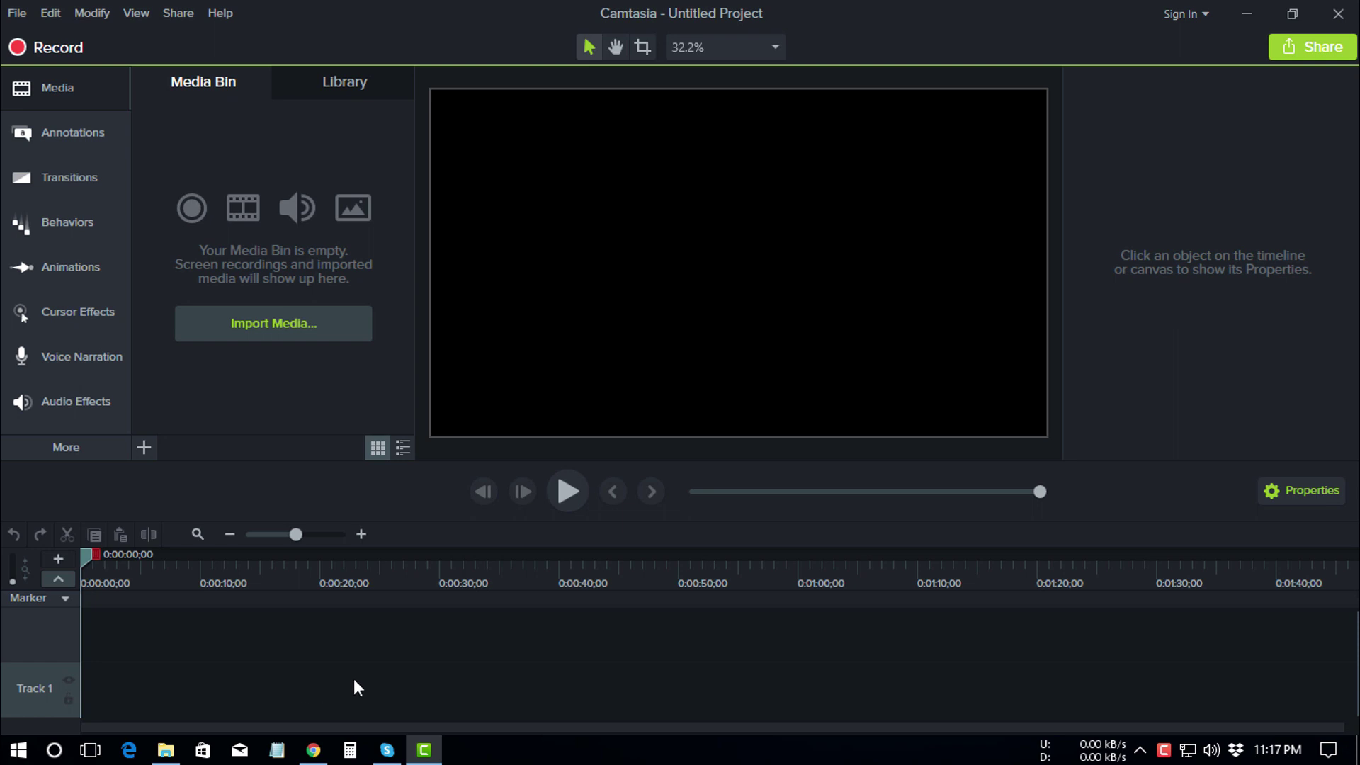
pyautogui.click(166, 749)
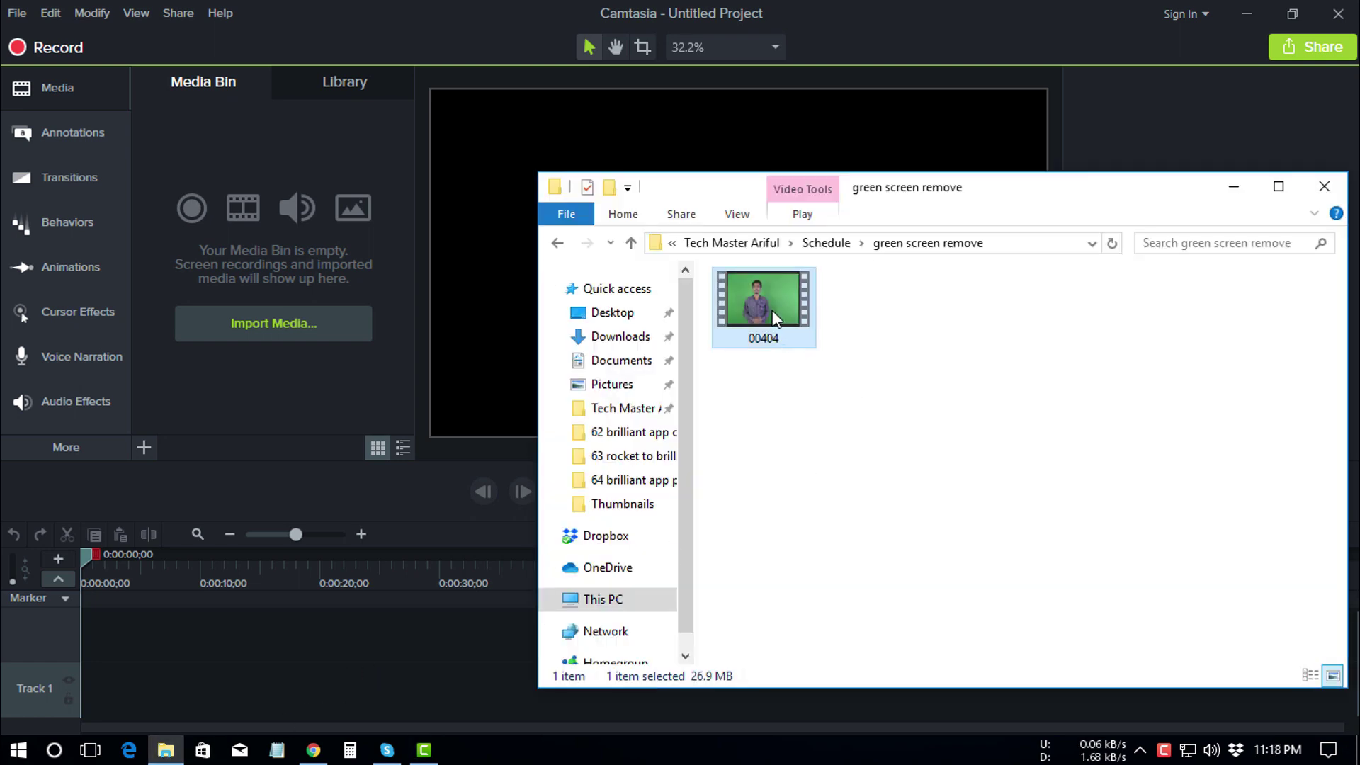
pyautogui.moveTo(773, 313); pyautogui.dragTo(112, 675)
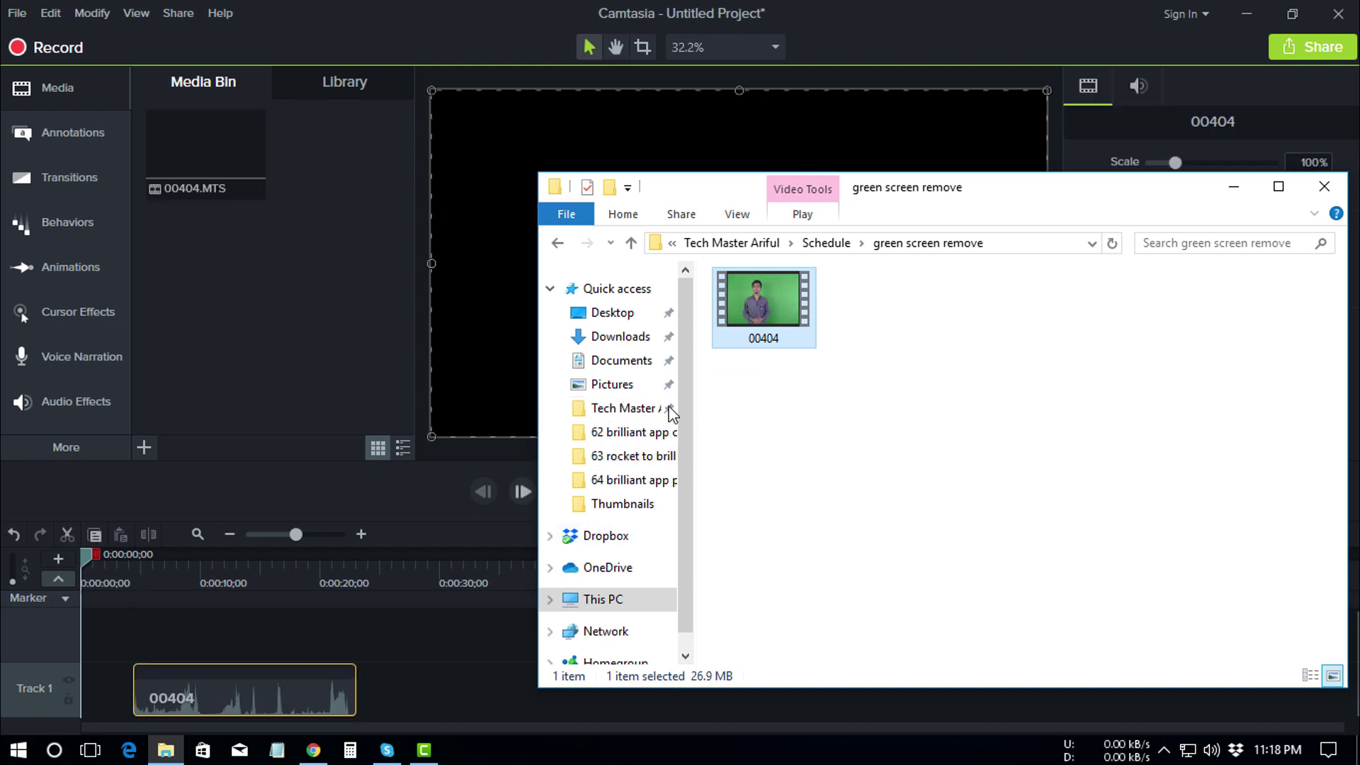
pyautogui.click(423, 691)
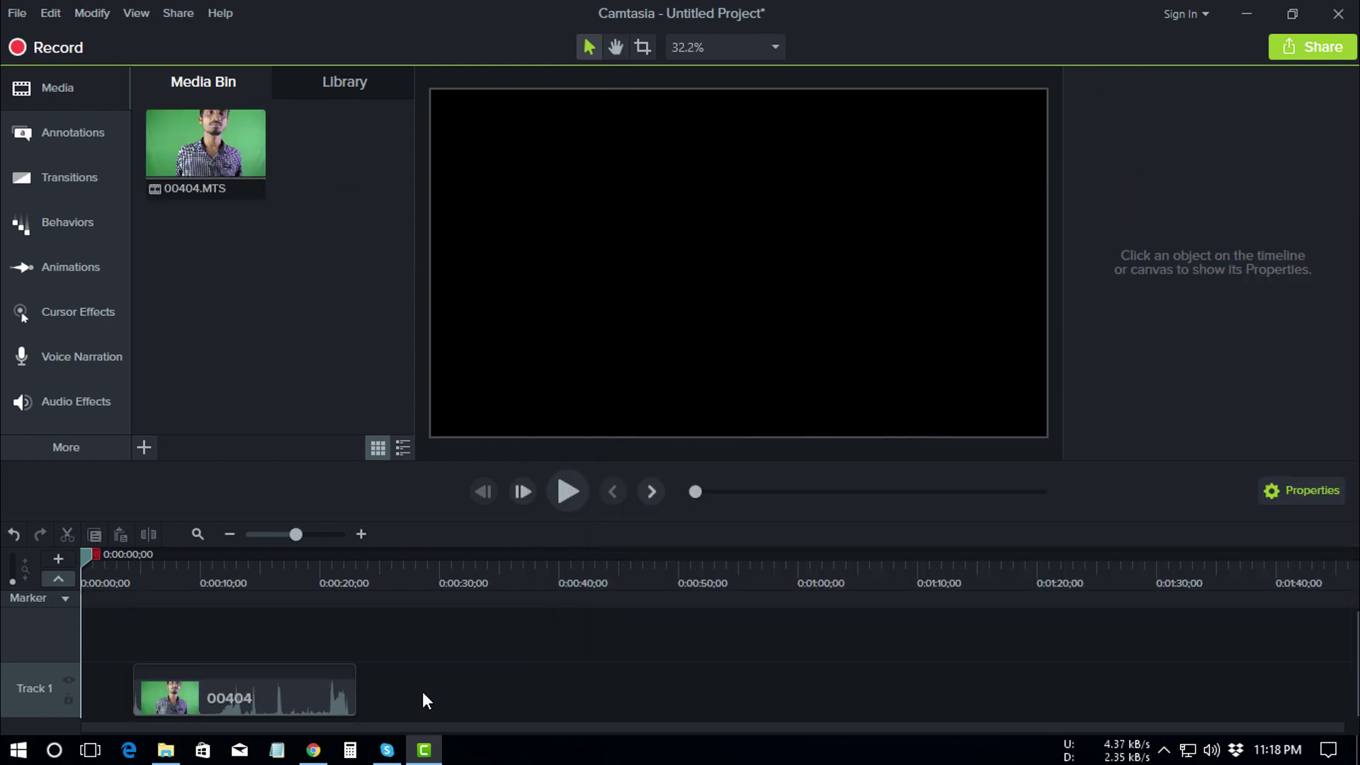
pyautogui.moveTo(289, 705); pyautogui.dragTo(172, 689)
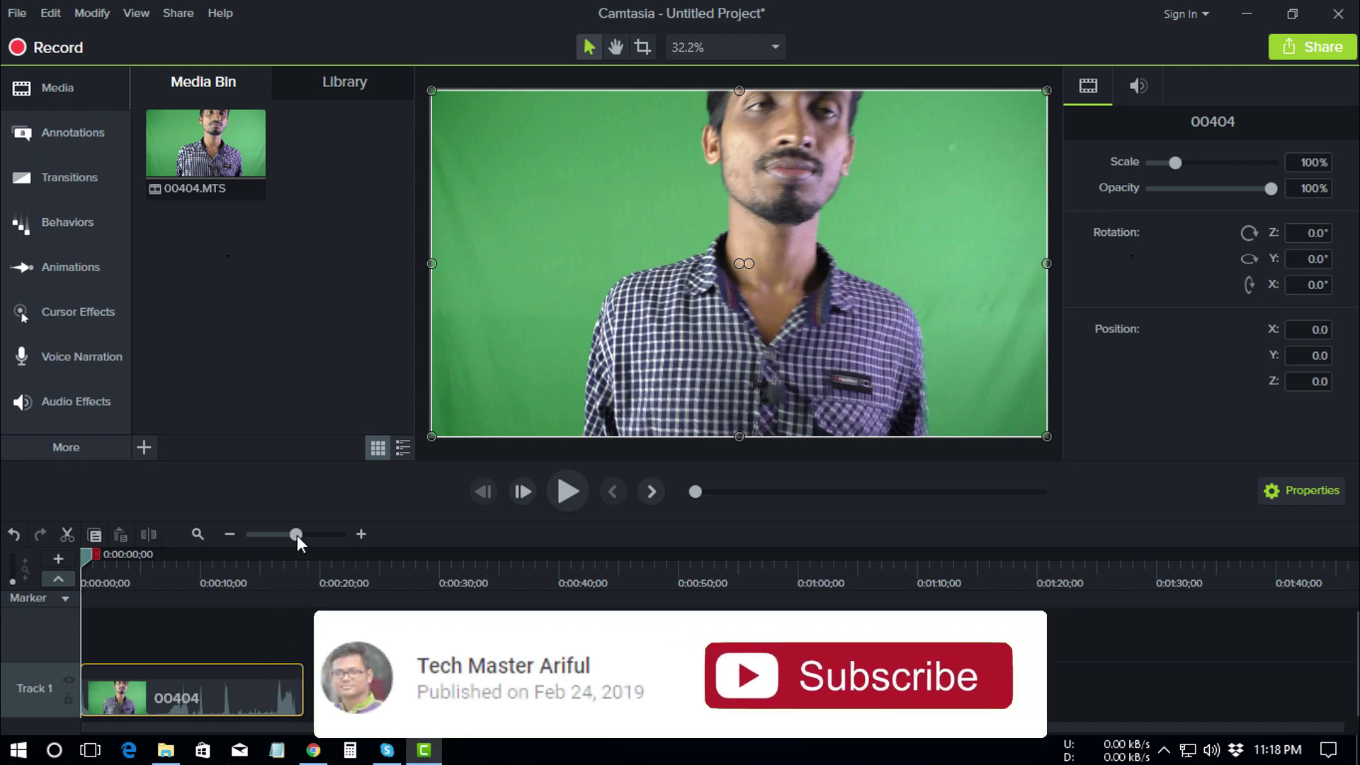
# - Split the 00404 clip on Track 1 at 0:00:02;13
pyautogui.moveTo(296, 534); pyautogui.dragTo(312, 534)
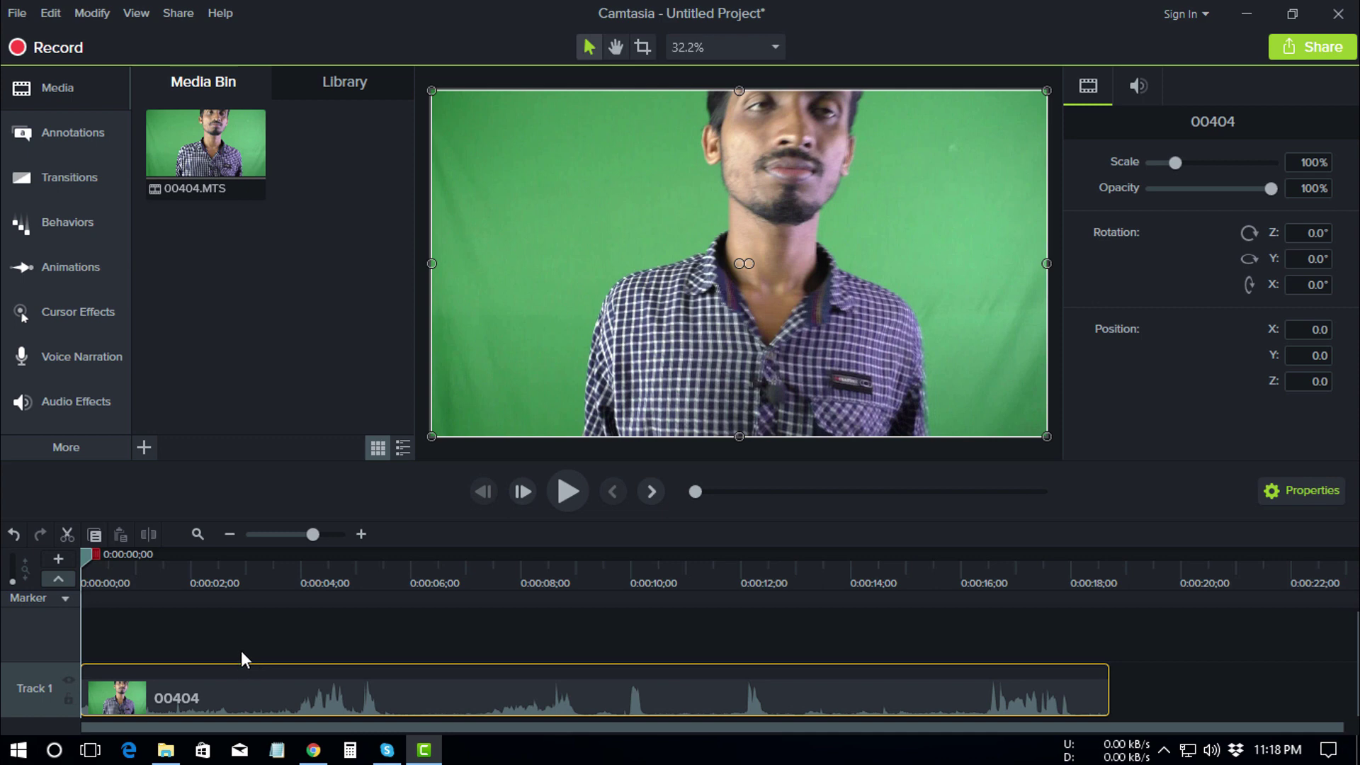
pyautogui.moveTo(84, 558); pyautogui.dragTo(758, 585)
pyautogui.moveTo(592, 586); pyautogui.dragTo(219, 580)
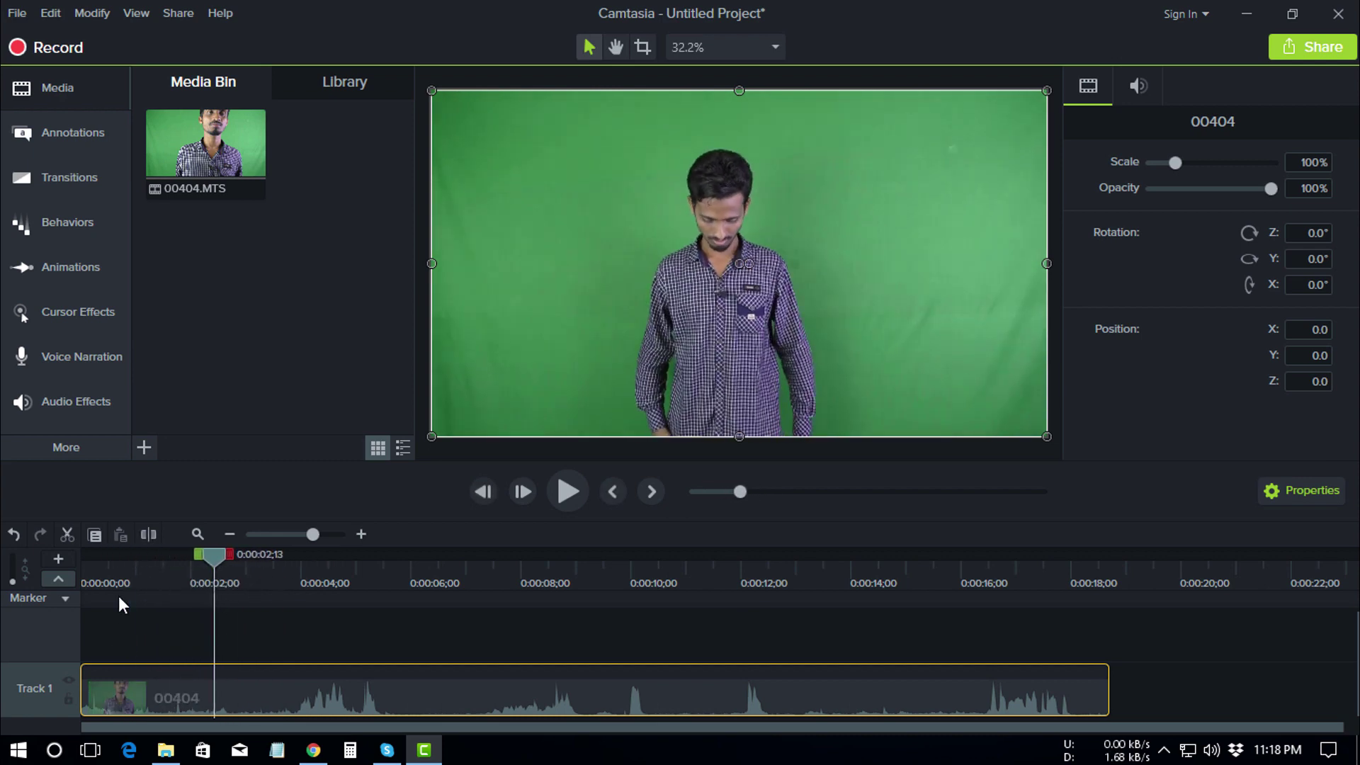
pyautogui.click(148, 535)
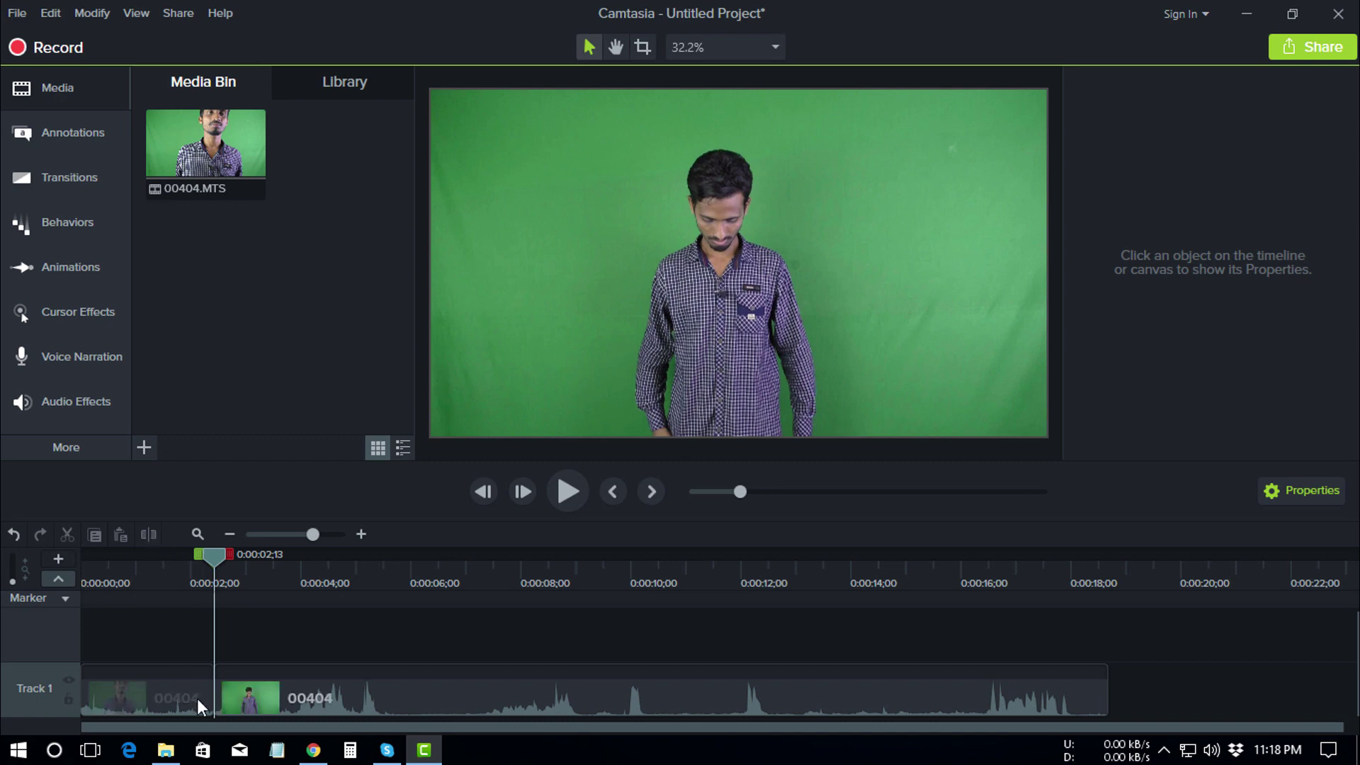
# - Delete the short opening piece before the split and move the remaining 00404 clip to the start of Track 1
pyautogui.click(256, 698)
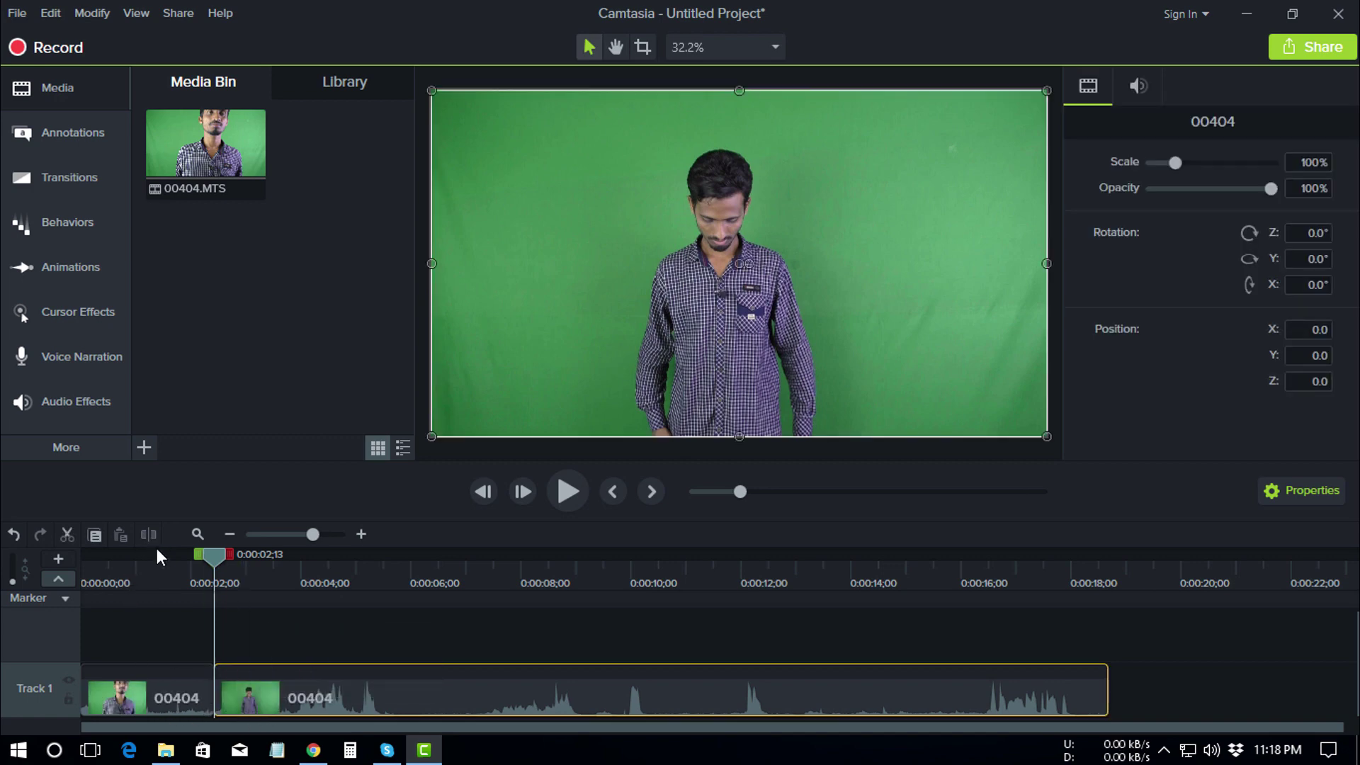
pyautogui.click(157, 693)
pyautogui.rightClick(157, 691)
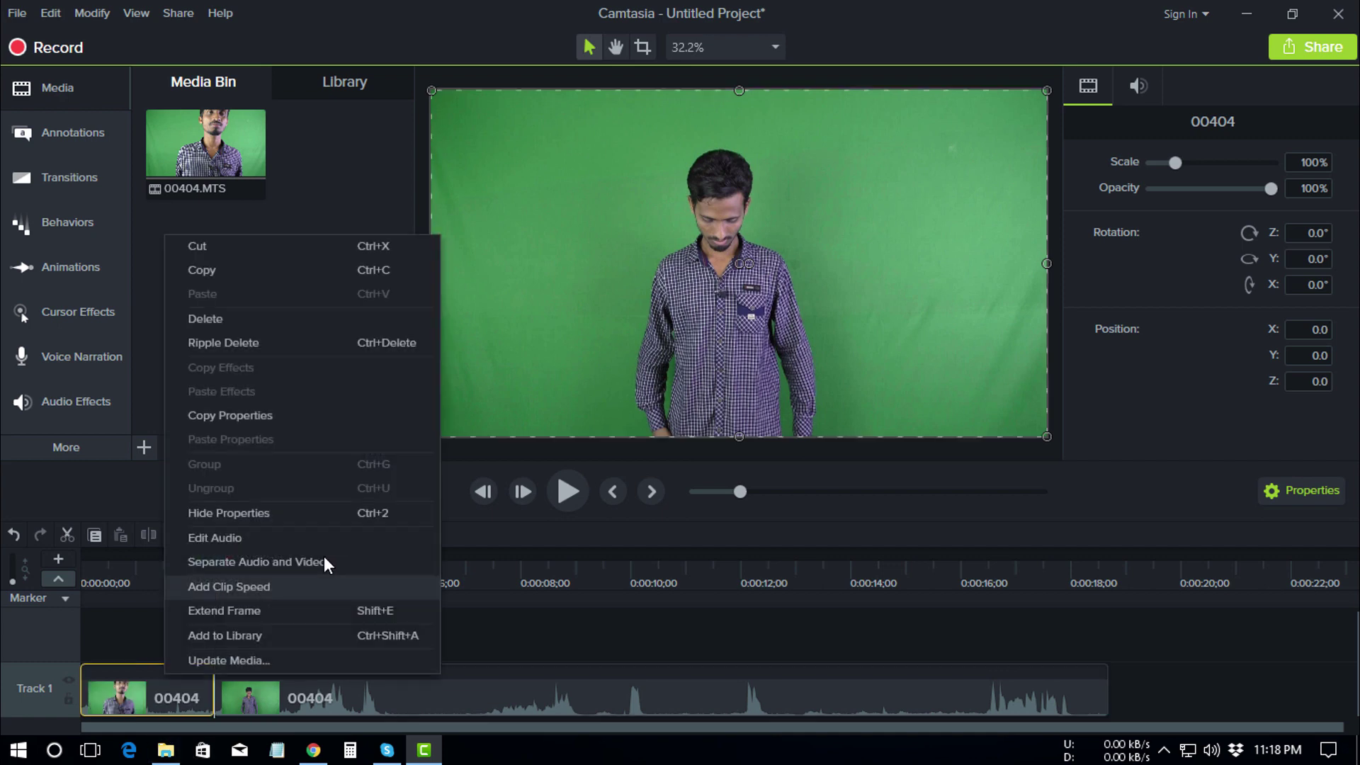
pyautogui.click(230, 319)
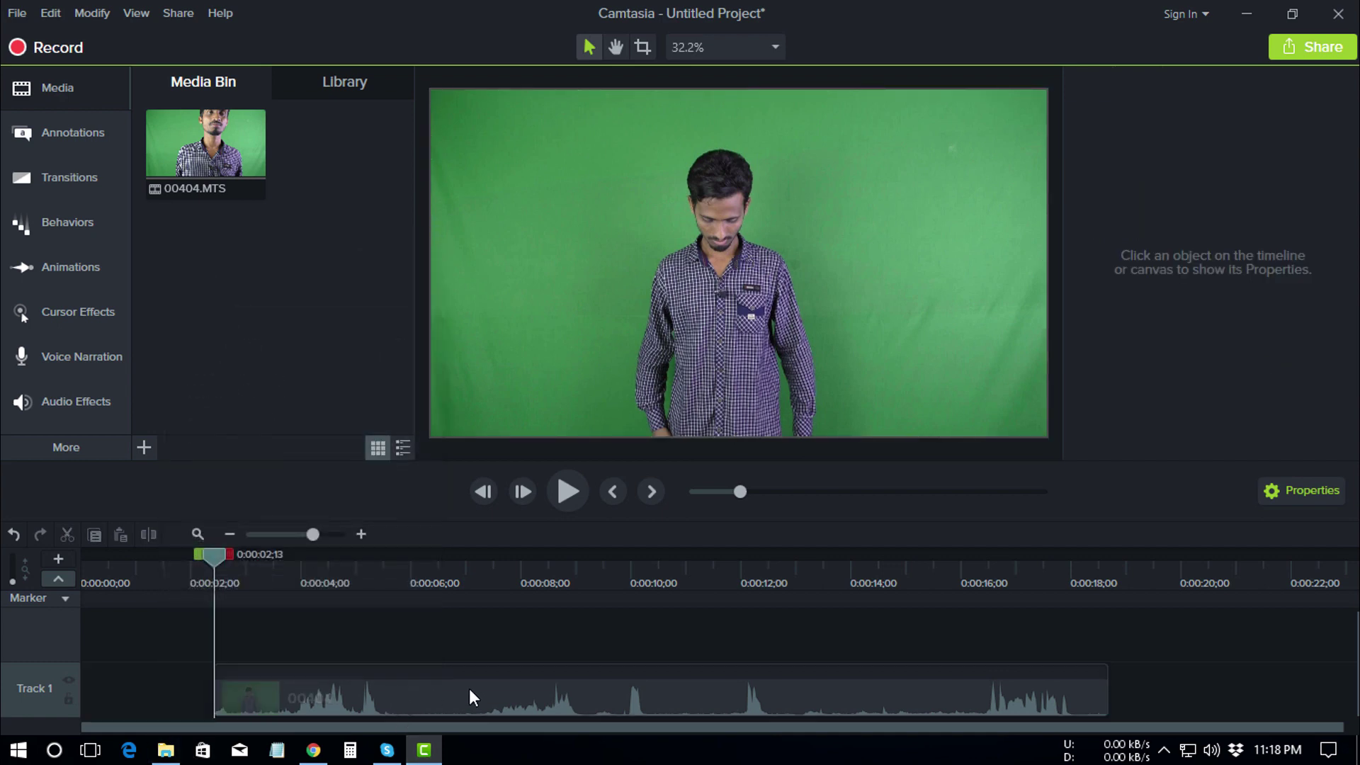
pyautogui.moveTo(470, 690); pyautogui.dragTo(140, 691)
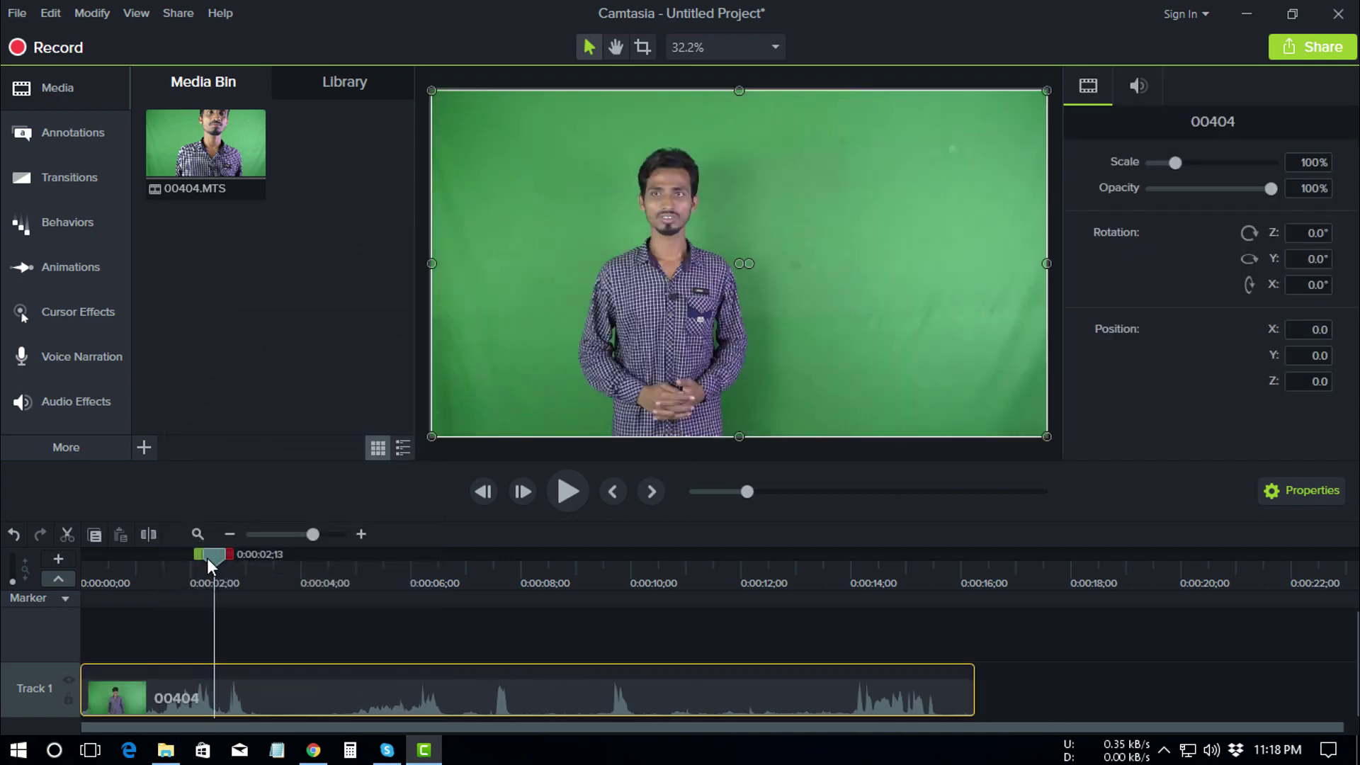
# - Split the 00404 clip at 0:00:12;23 and delete the piece after the split
pyautogui.moveTo(206, 558); pyautogui.dragTo(300, 562)
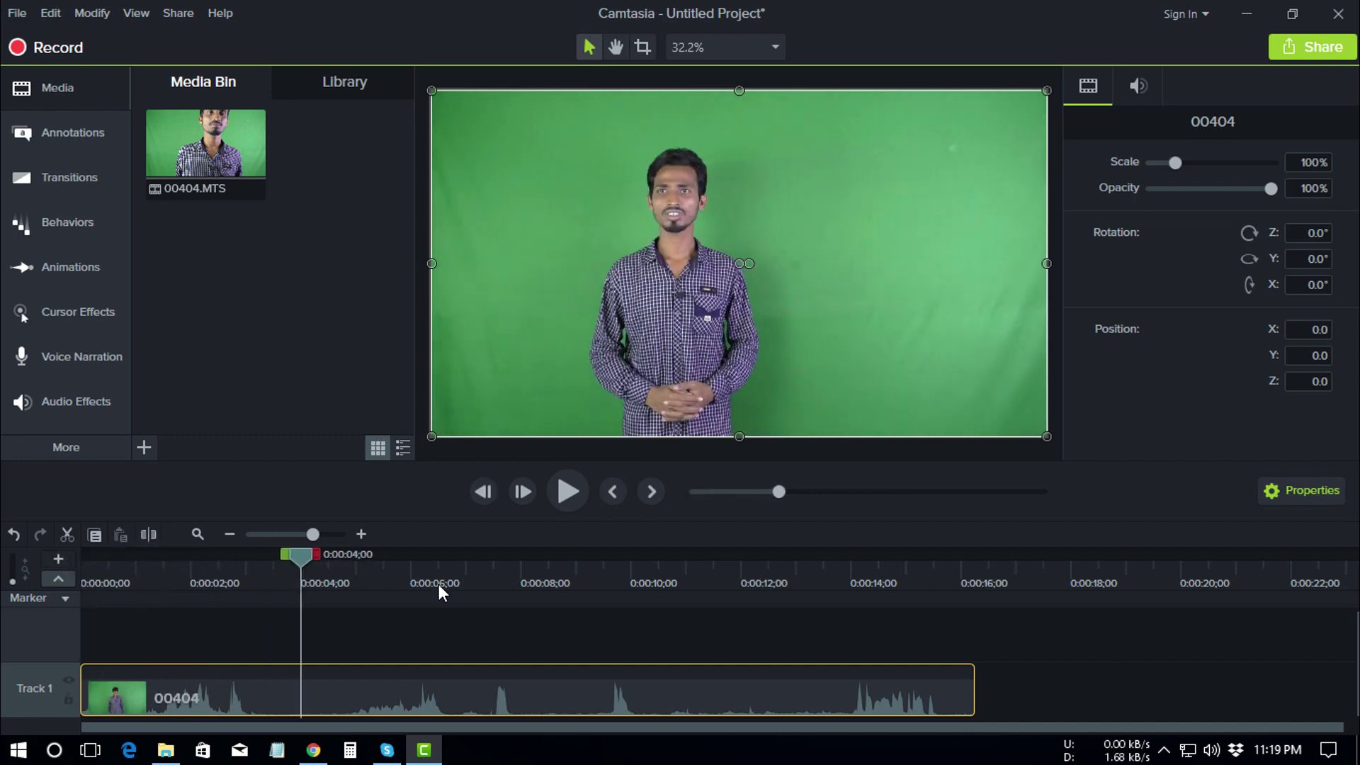
pyautogui.moveTo(439, 583); pyautogui.dragTo(783, 635)
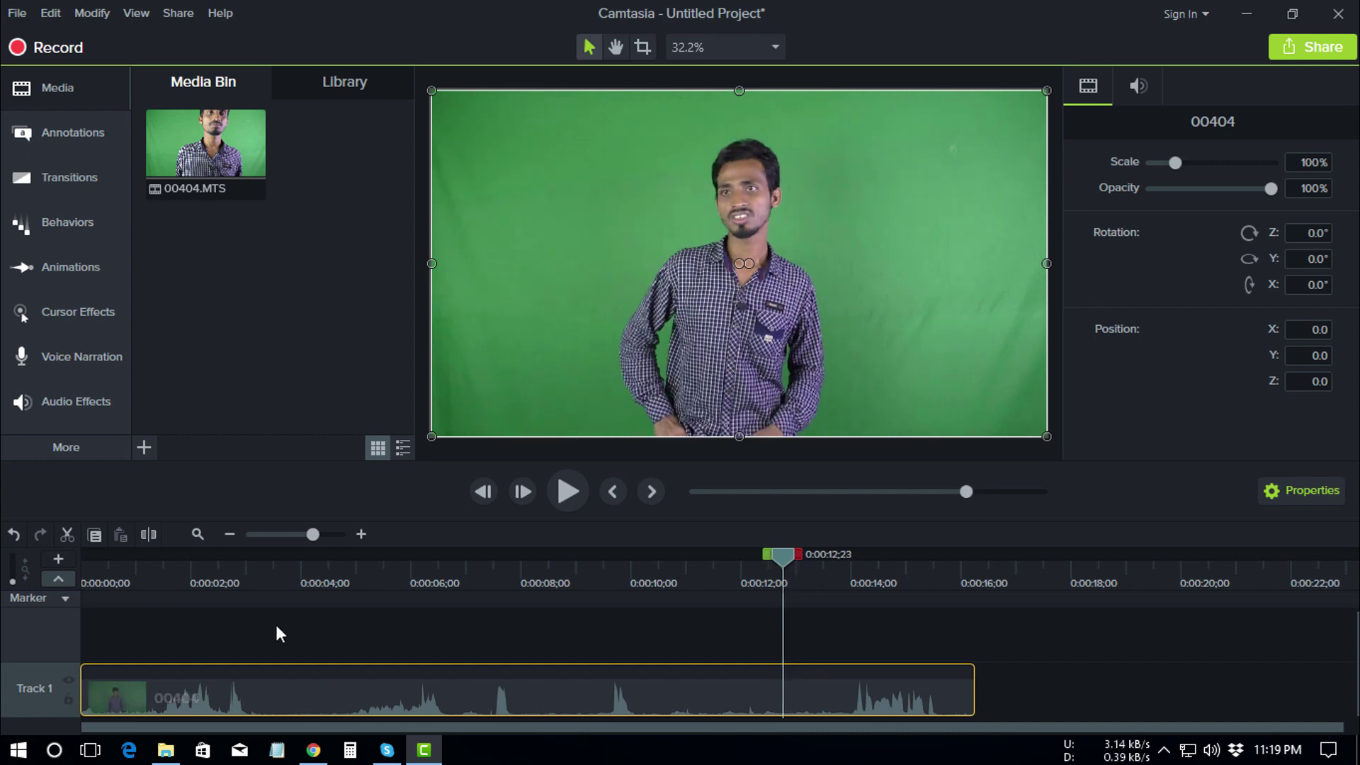
pyautogui.click(148, 535)
pyautogui.click(854, 695)
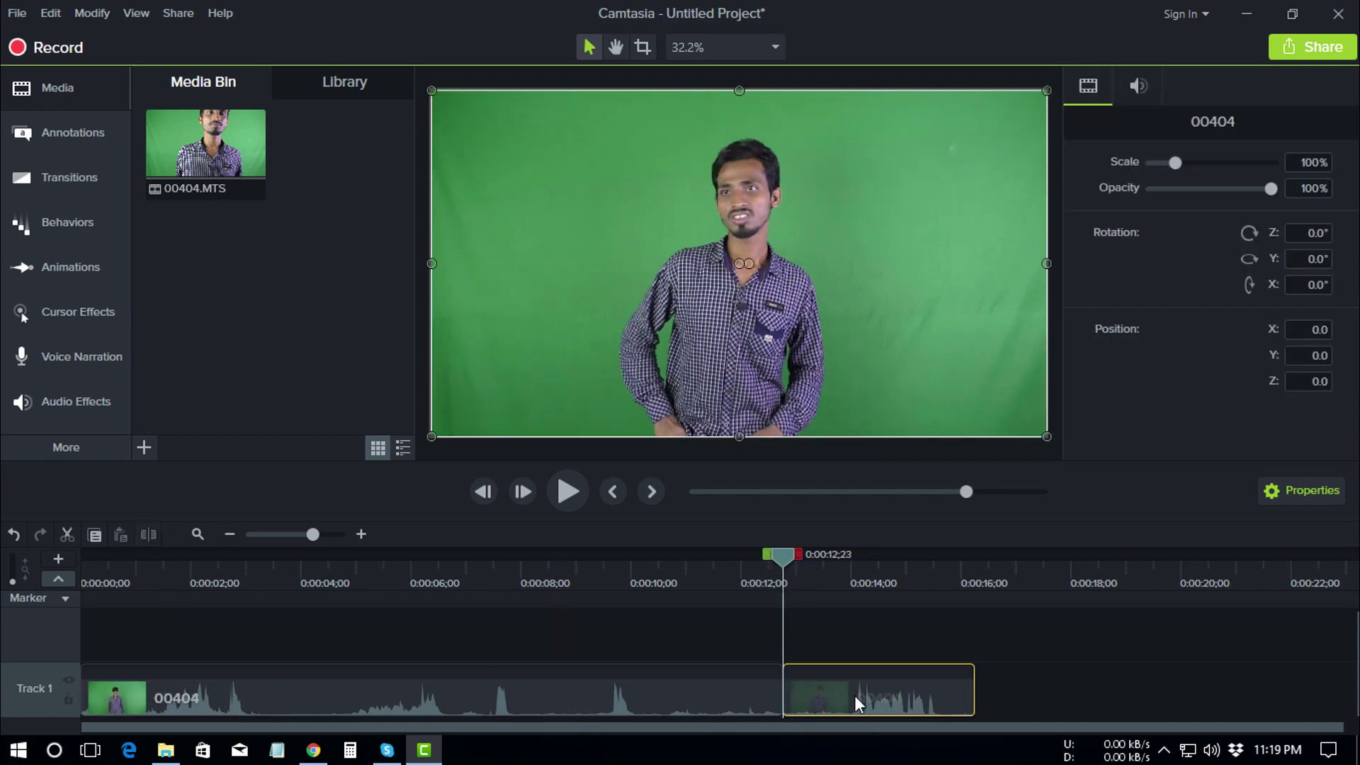
pyautogui.rightClick(854, 695)
pyautogui.click(912, 322)
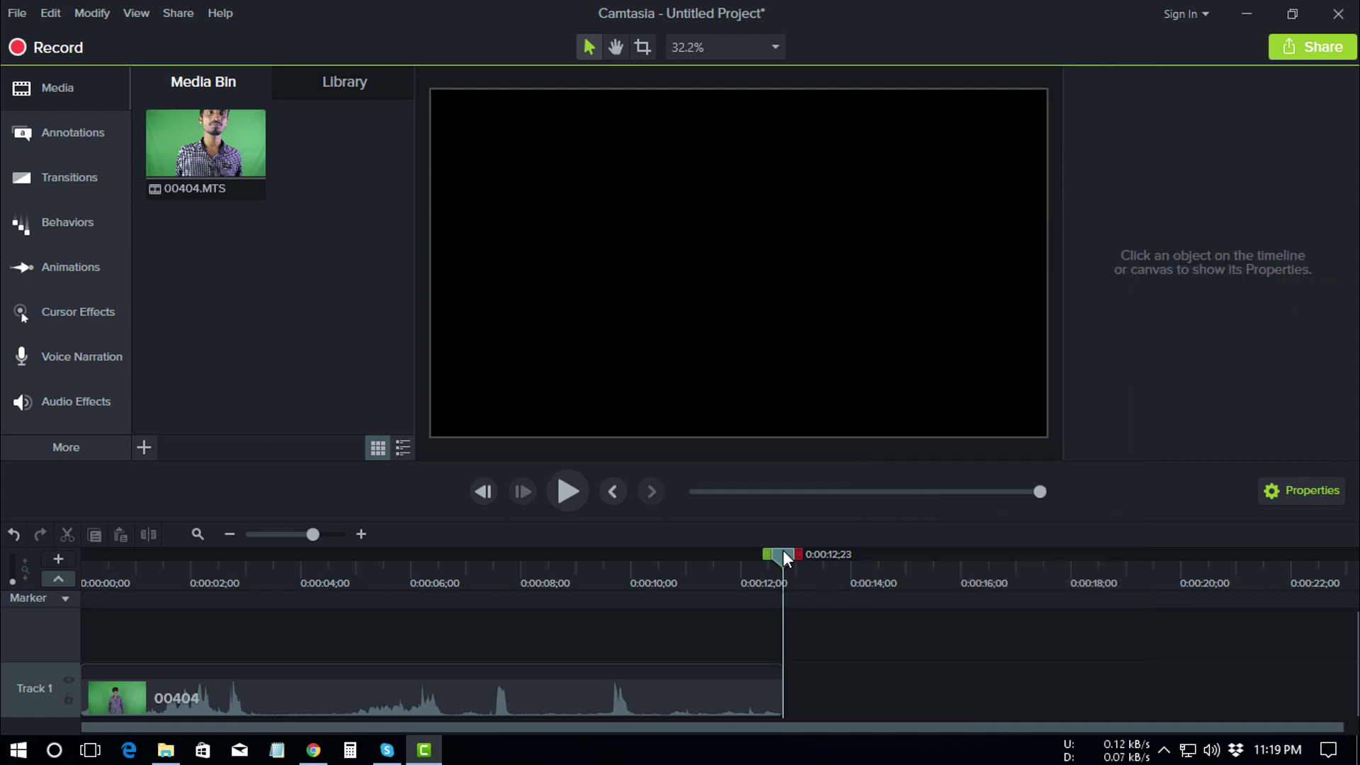
# - Apply the Remove a Color visual effect to the trimmed 00404 clip on Track 1
pyautogui.moveTo(783, 556); pyautogui.dragTo(88, 566)
pyautogui.click(351, 683)
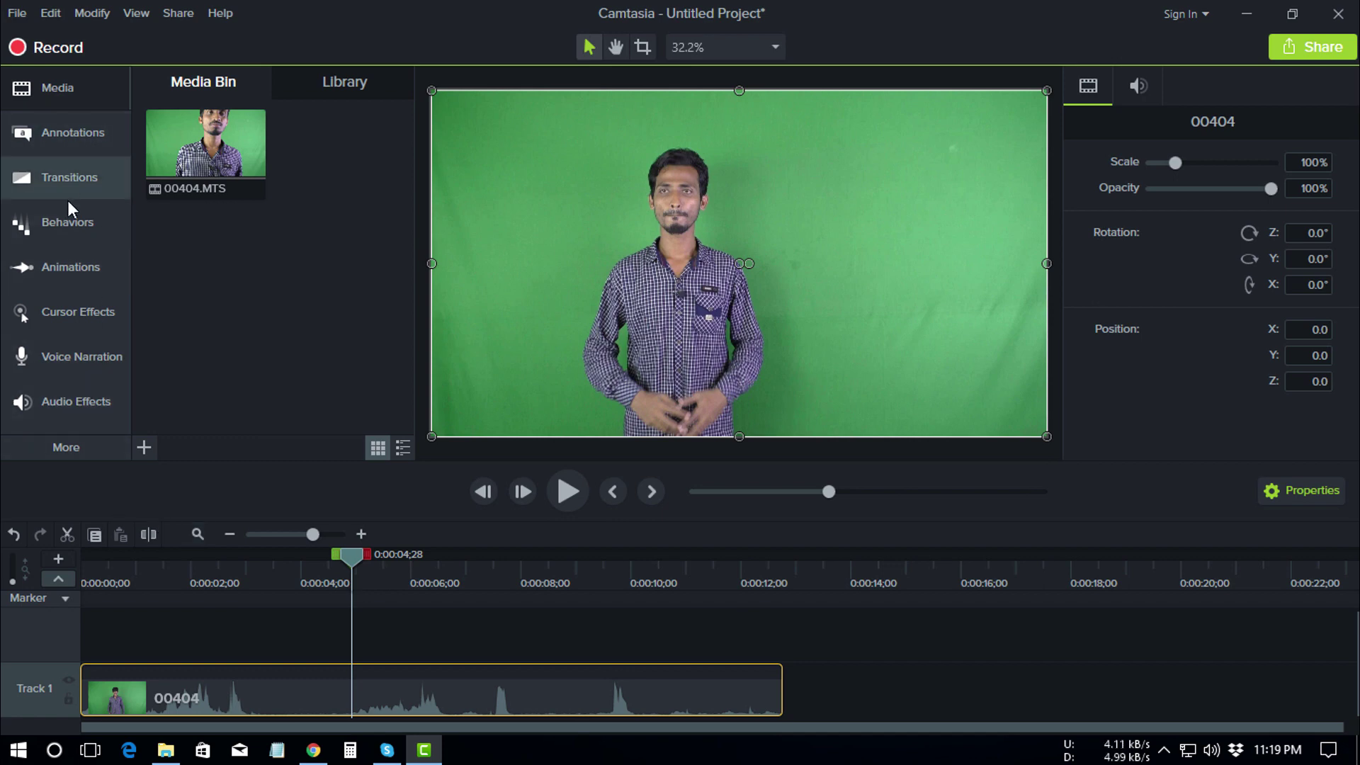
pyautogui.click(73, 450)
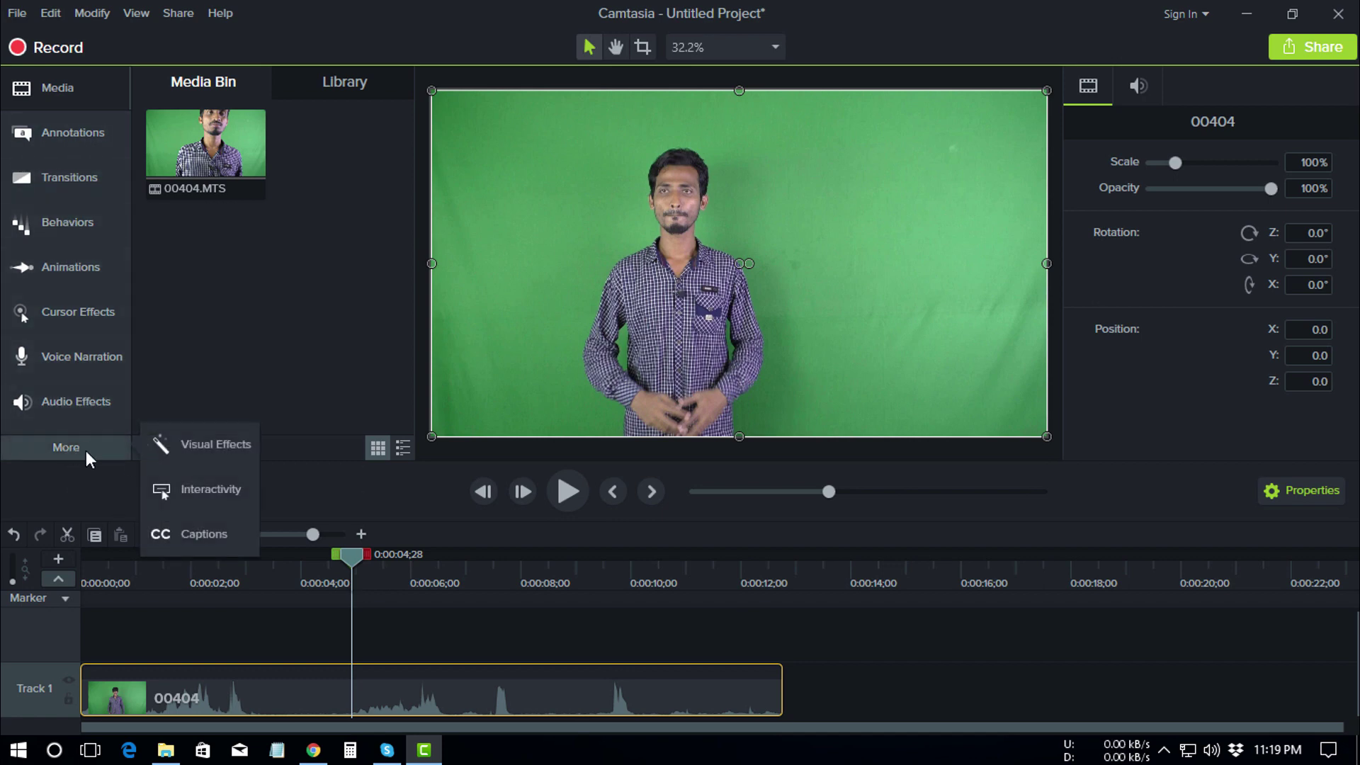
pyautogui.click(223, 444)
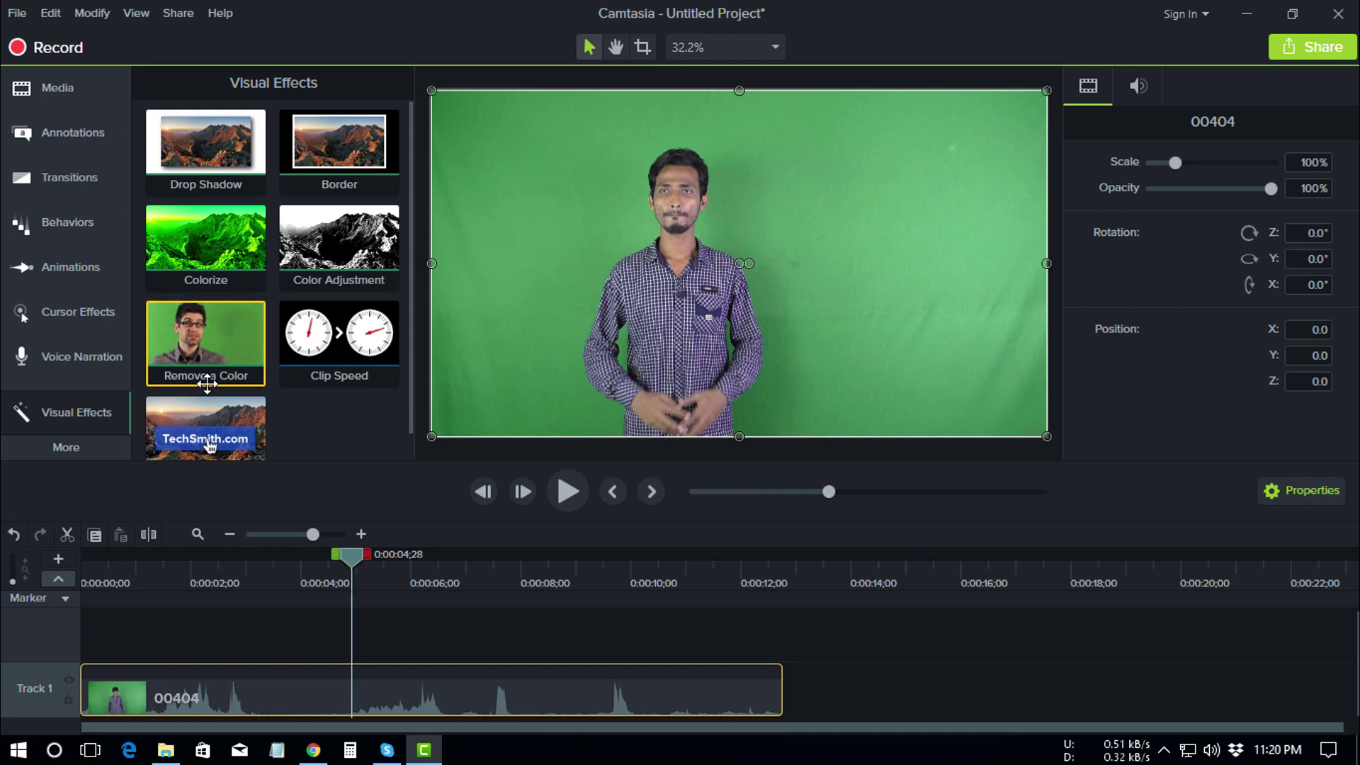
pyautogui.moveTo(207, 384); pyautogui.dragTo(201, 696)
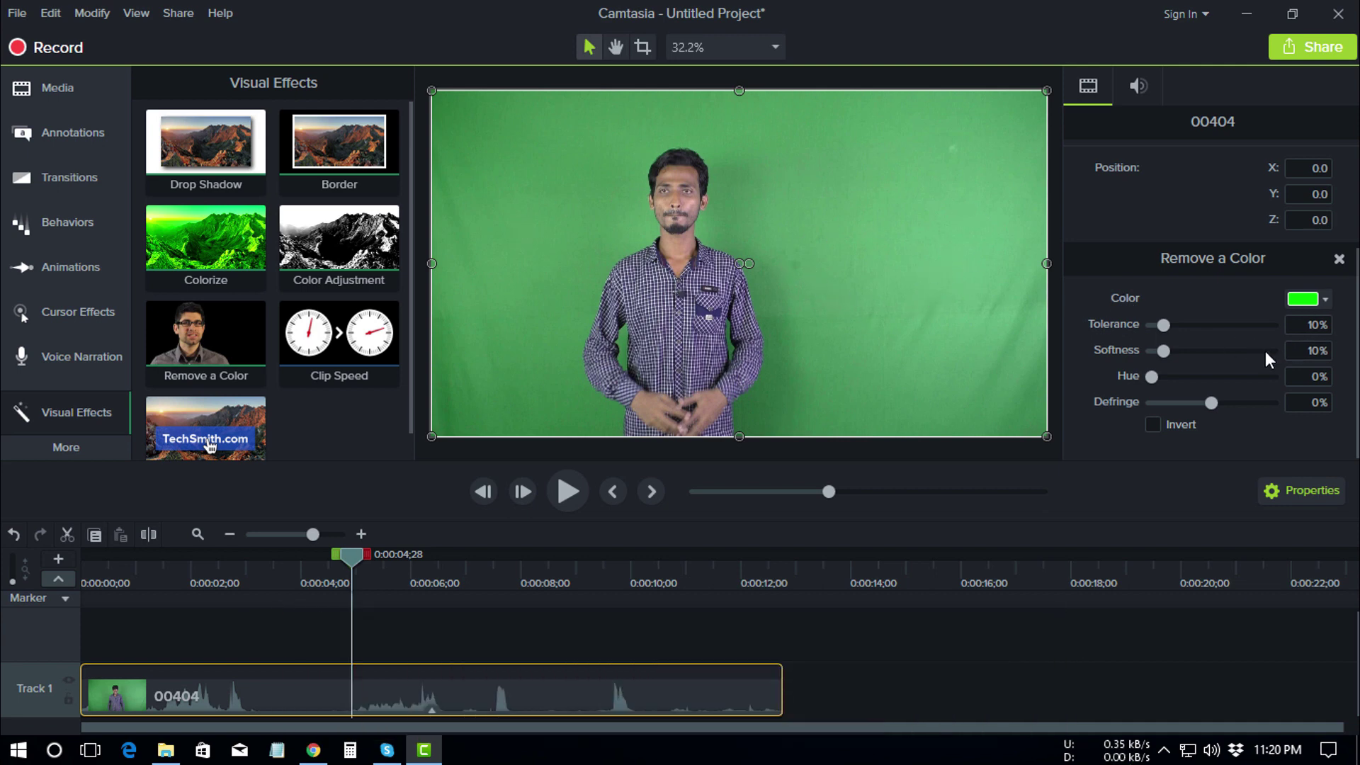
# - Try the white, green and magenta swatches as the color removed by the Remove a Color effect
pyautogui.click(1324, 300)
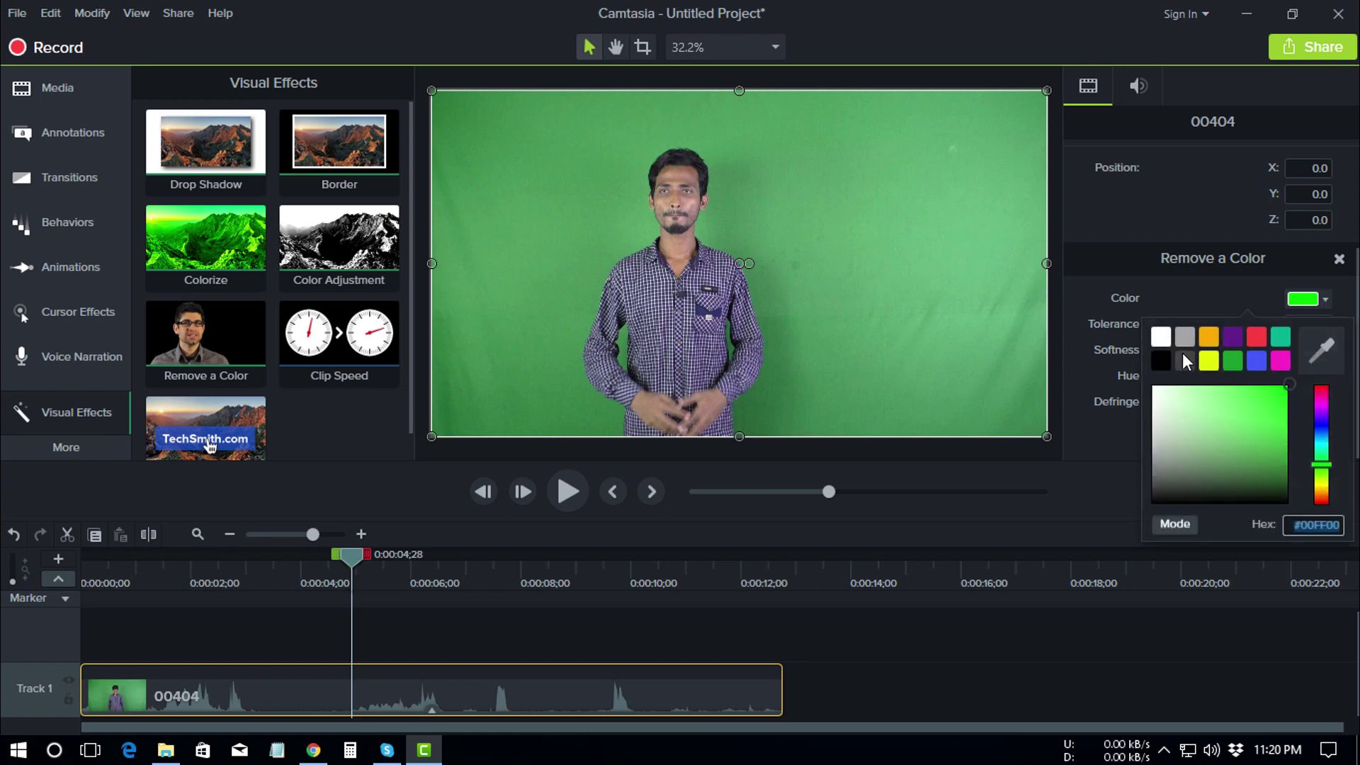
pyautogui.click(1162, 342)
pyautogui.click(1306, 300)
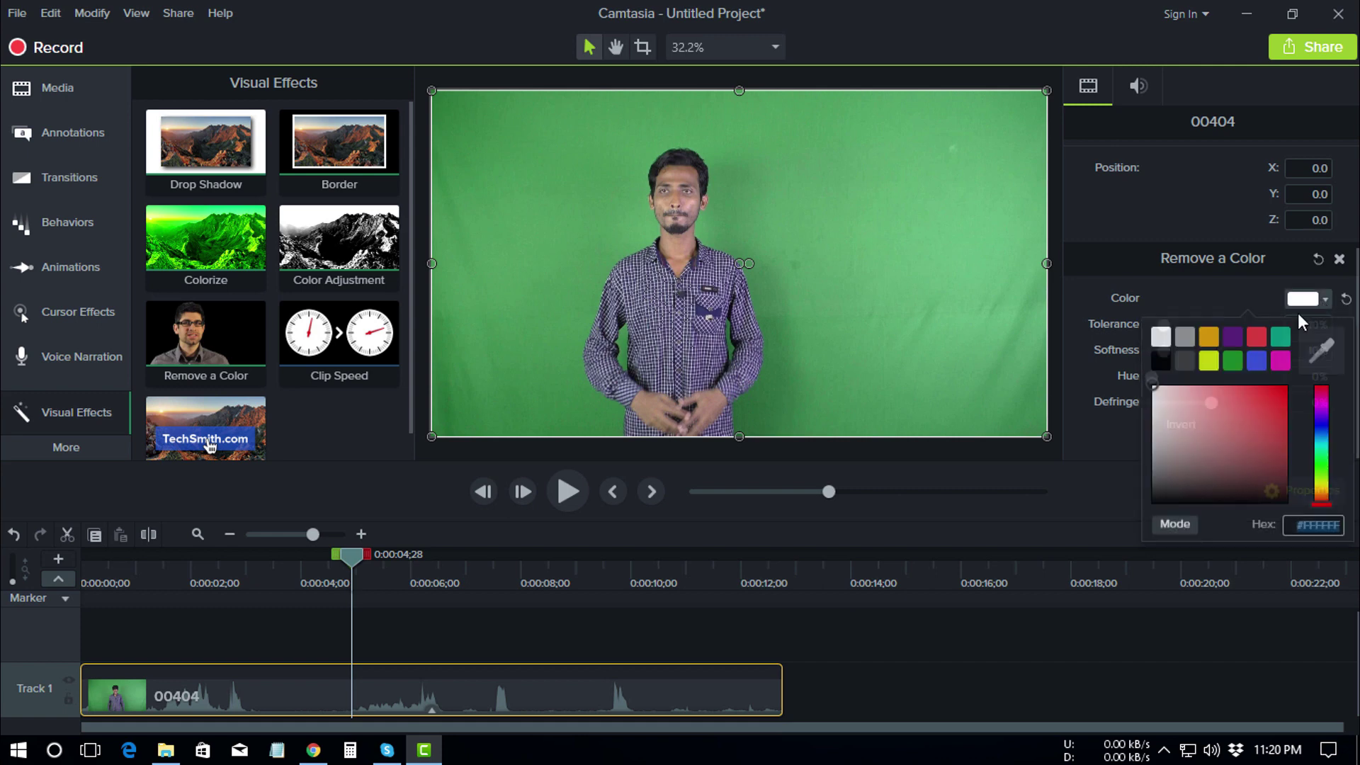
pyautogui.click(1234, 358)
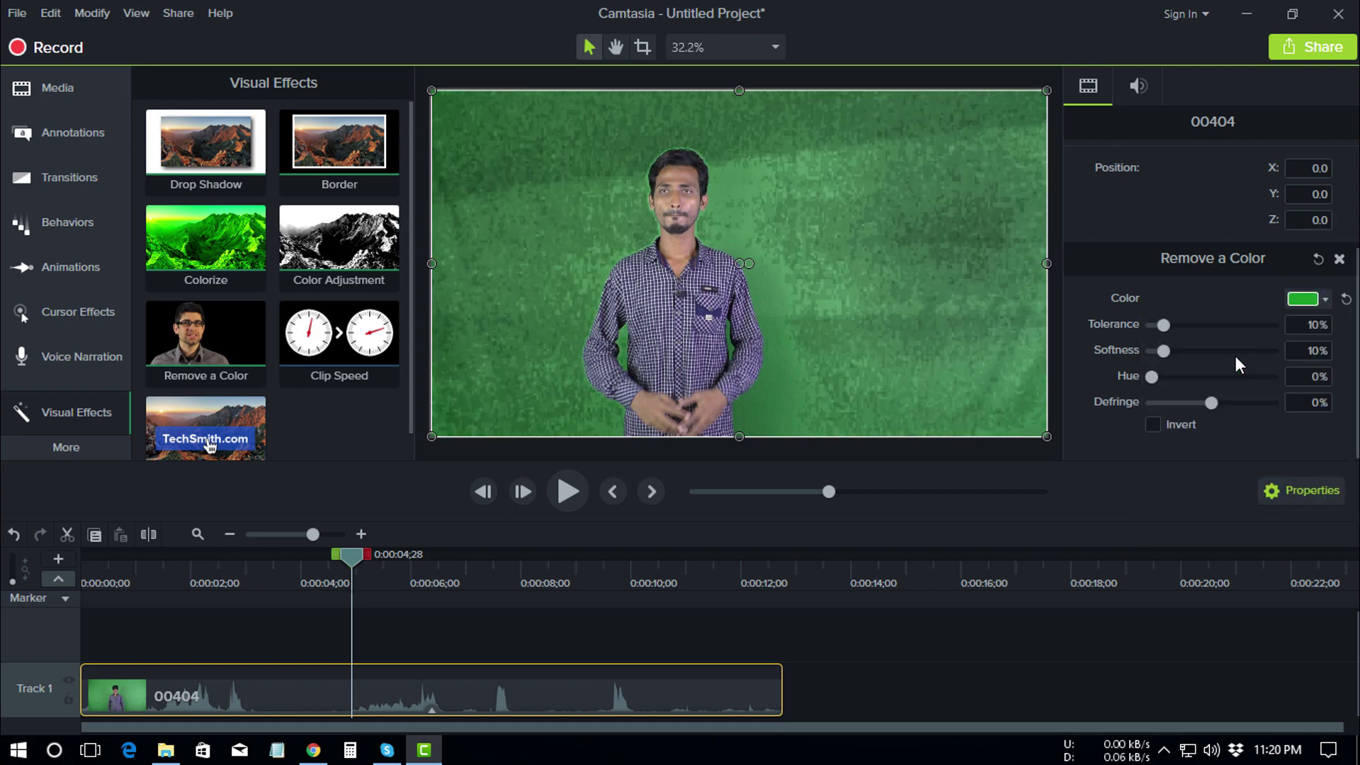
pyautogui.click(1319, 303)
pyautogui.click(1283, 358)
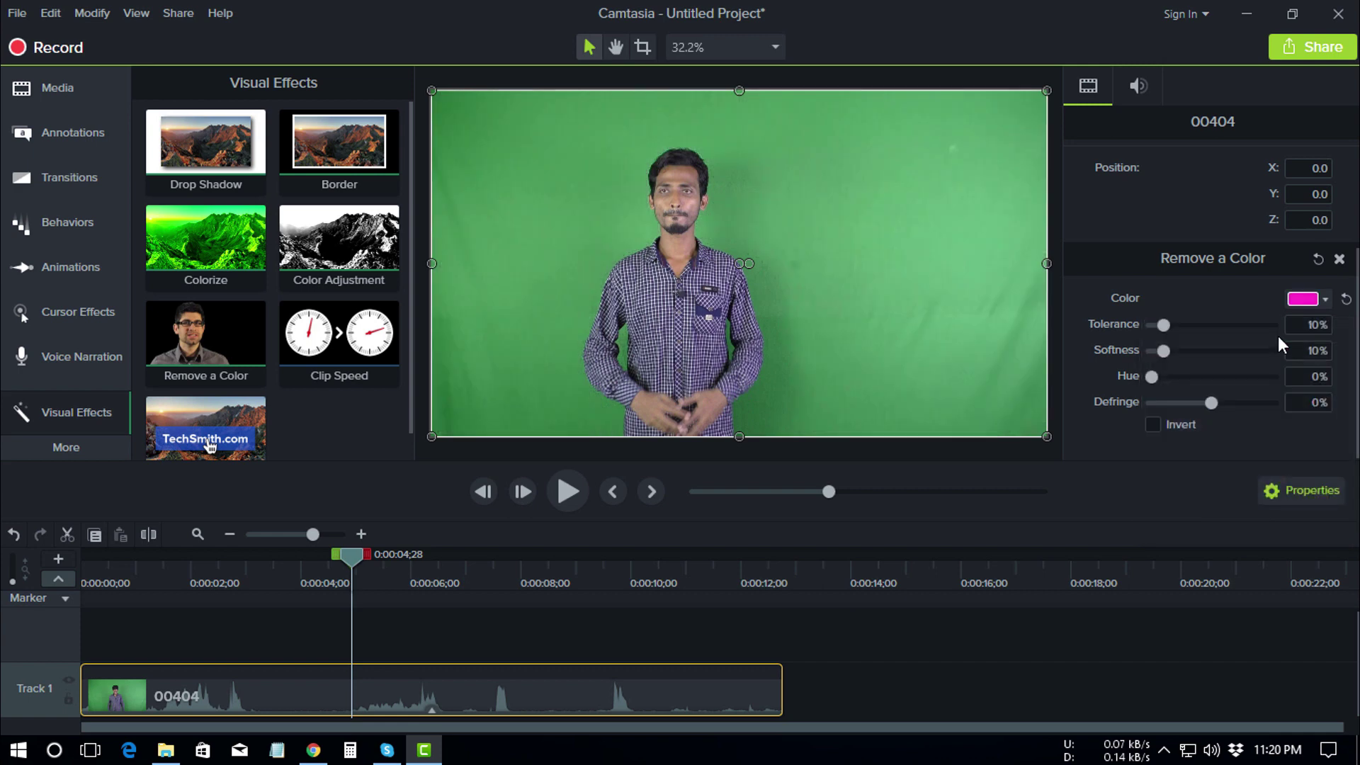
# - Try the green swatch and custom green shades such as #0CAF23 and #048D17 as the color to remove
pyautogui.click(1315, 302)
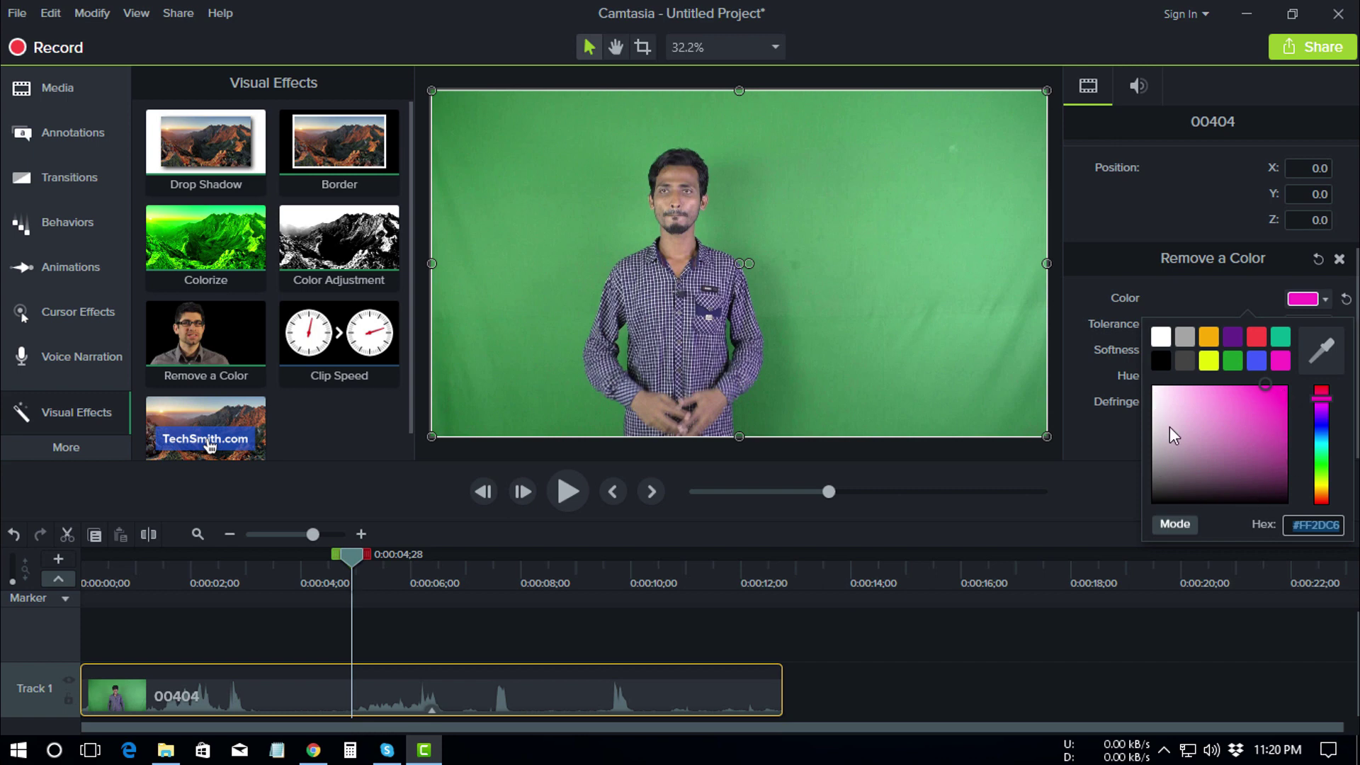
pyautogui.click(1232, 360)
pyautogui.click(1323, 300)
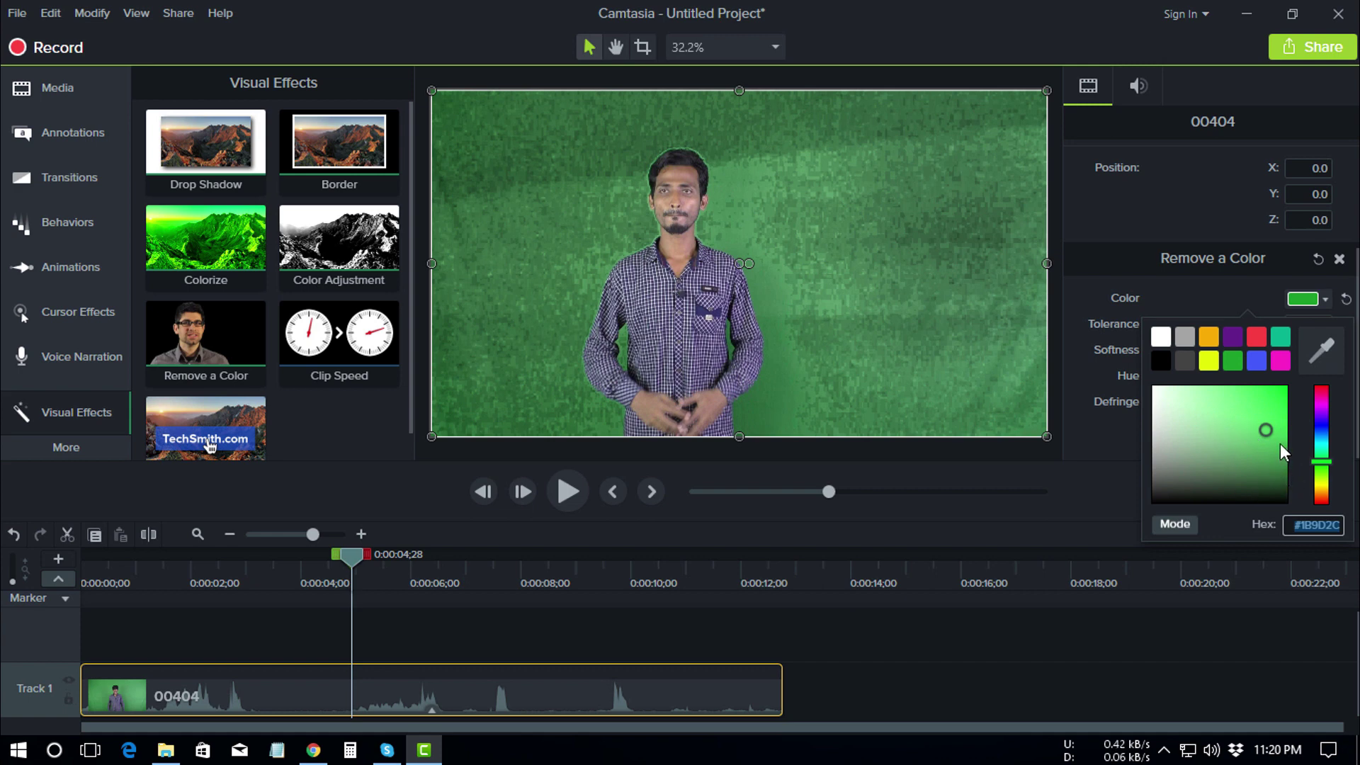
pyautogui.click(1280, 443)
pyautogui.click(1280, 422)
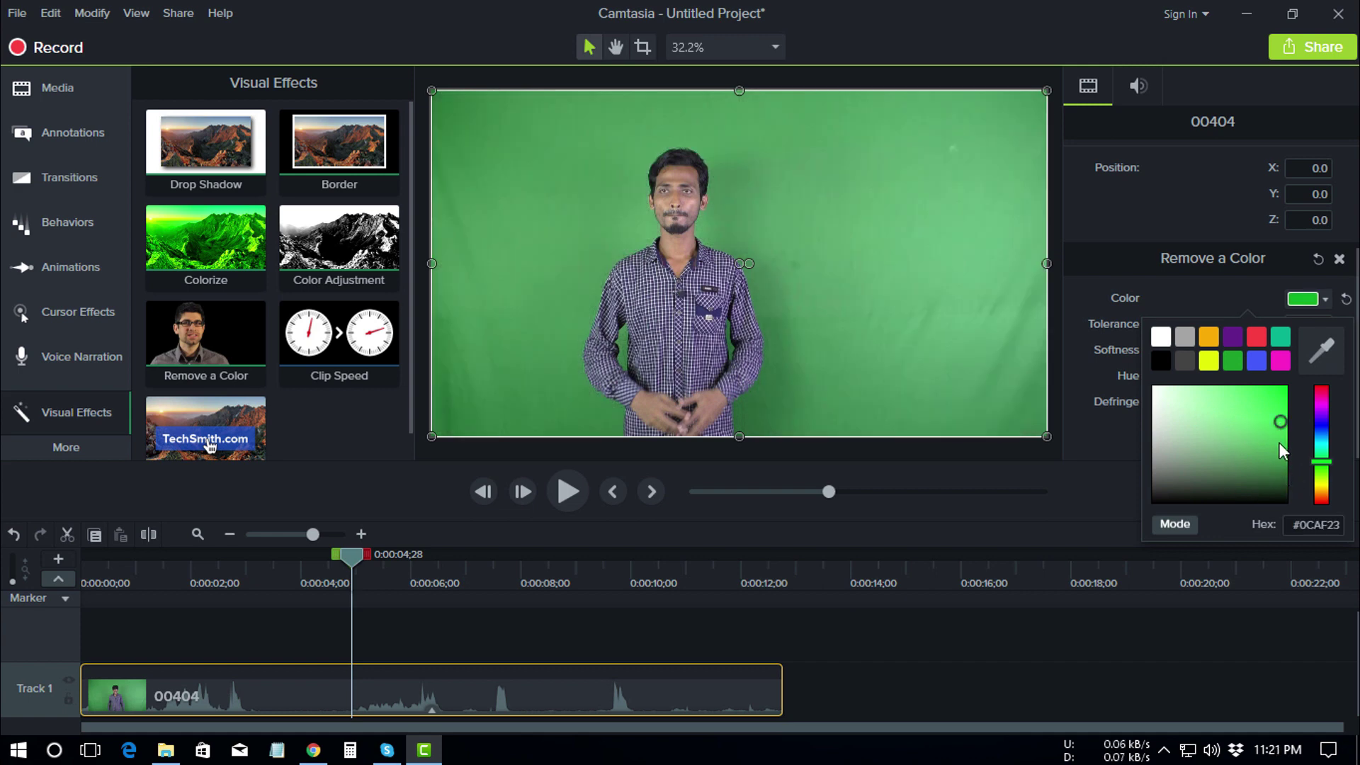
pyautogui.click(1278, 443)
pyautogui.moveTo(1277, 443)
pyautogui.mouseDown()
pyautogui.moveTo(1282, 428)
pyautogui.moveTo(1285, 456)
pyautogui.moveTo(1285, 439)
pyautogui.mouseUp()
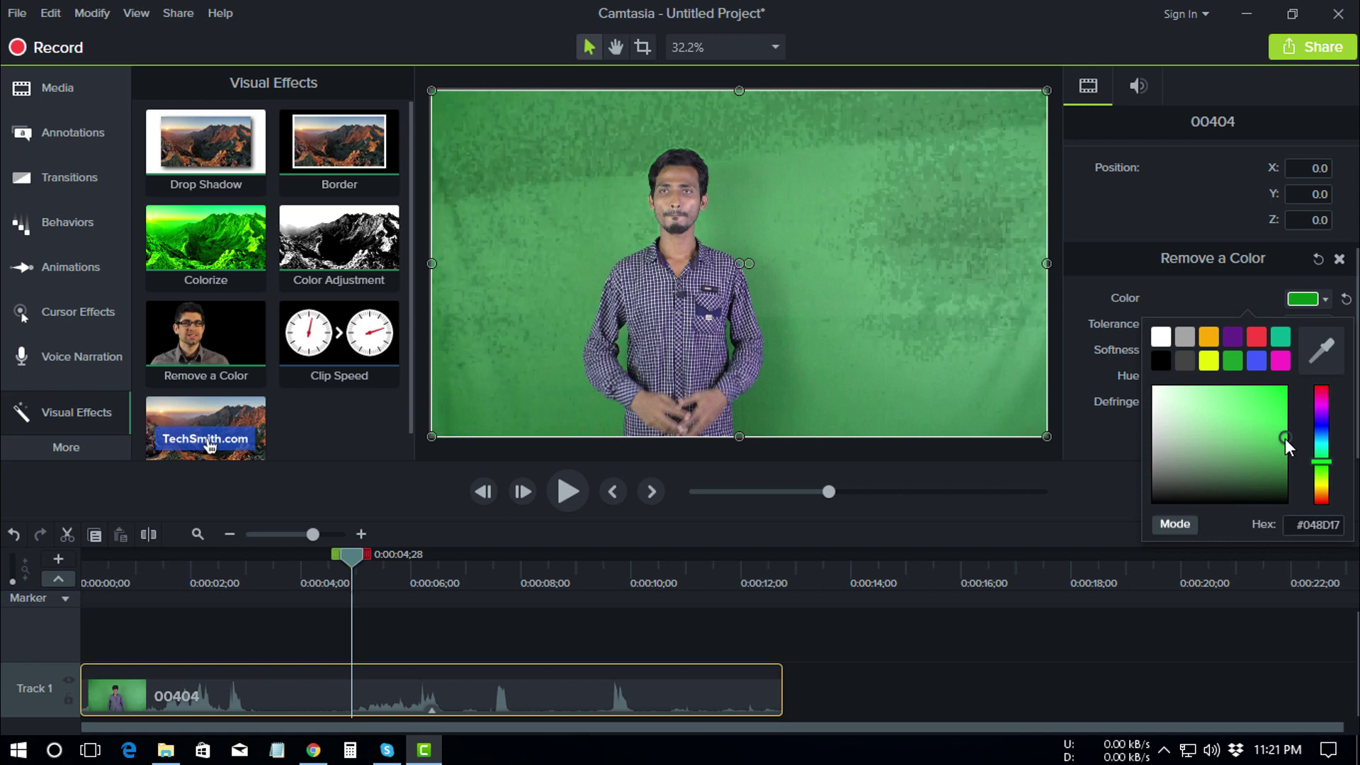
# - Sample #57A46B from the green backdrop as the color to remove, and set Tolerance to 13% and Hue to 17%
pyautogui.click(1322, 349)
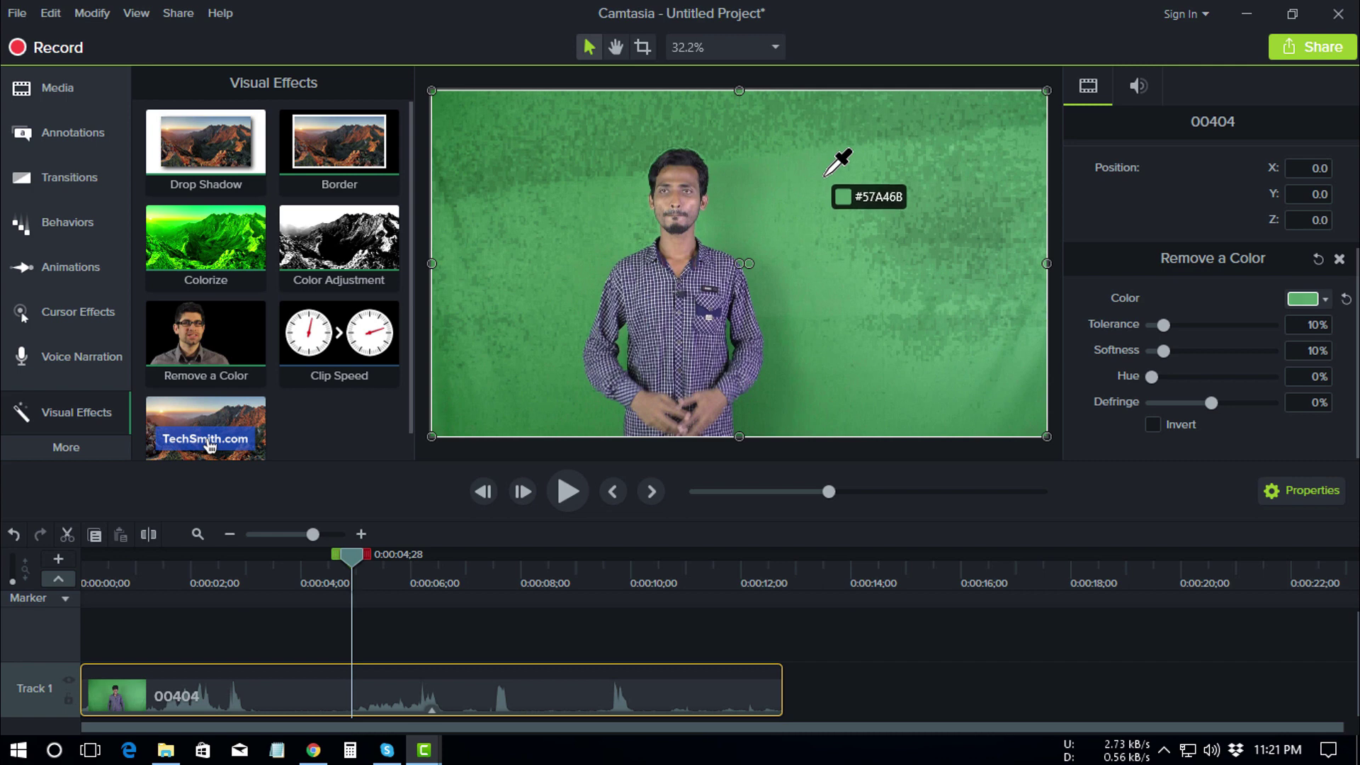
pyautogui.click(824, 172)
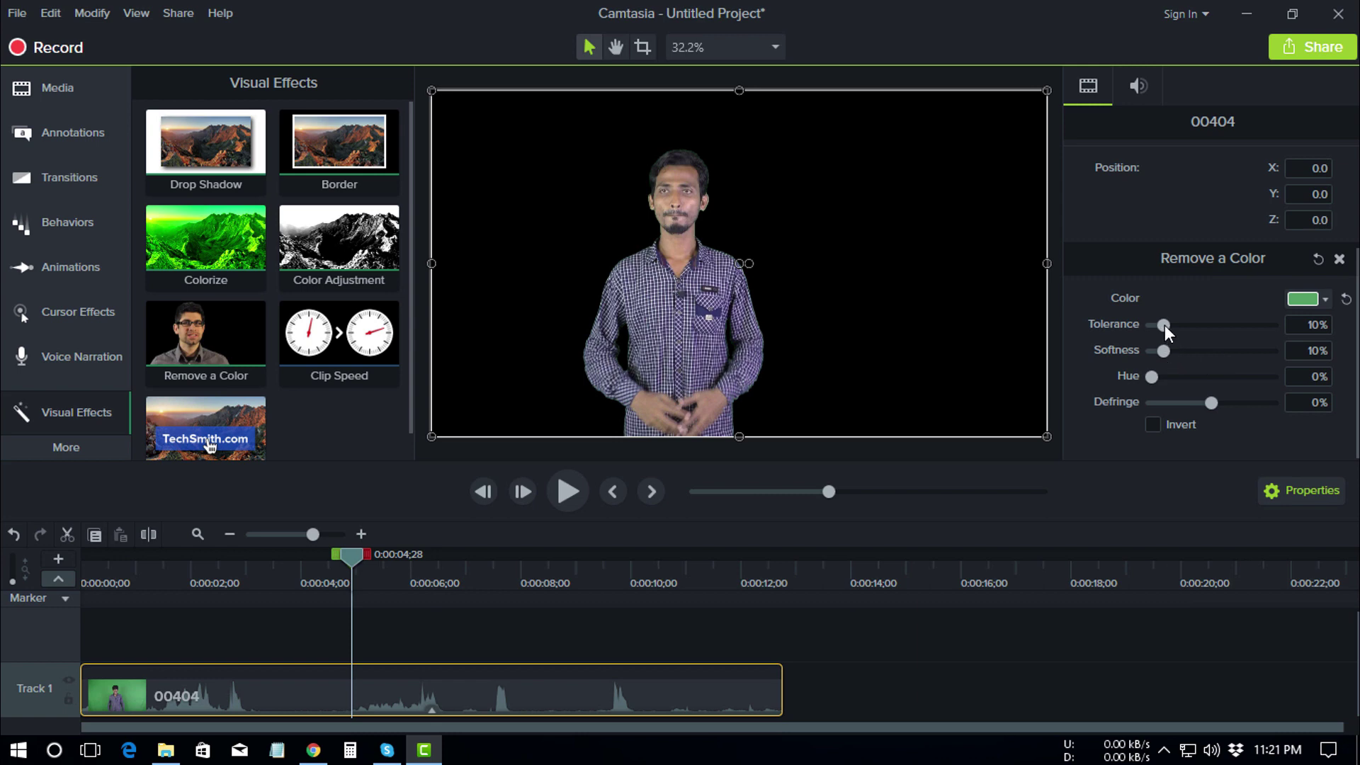
pyautogui.moveTo(1165, 325)
pyautogui.mouseDown()
pyautogui.moveTo(1179, 325)
pyautogui.moveTo(1167, 324)
pyautogui.mouseUp()
pyautogui.moveTo(1164, 349); pyautogui.dragTo(1170, 347)
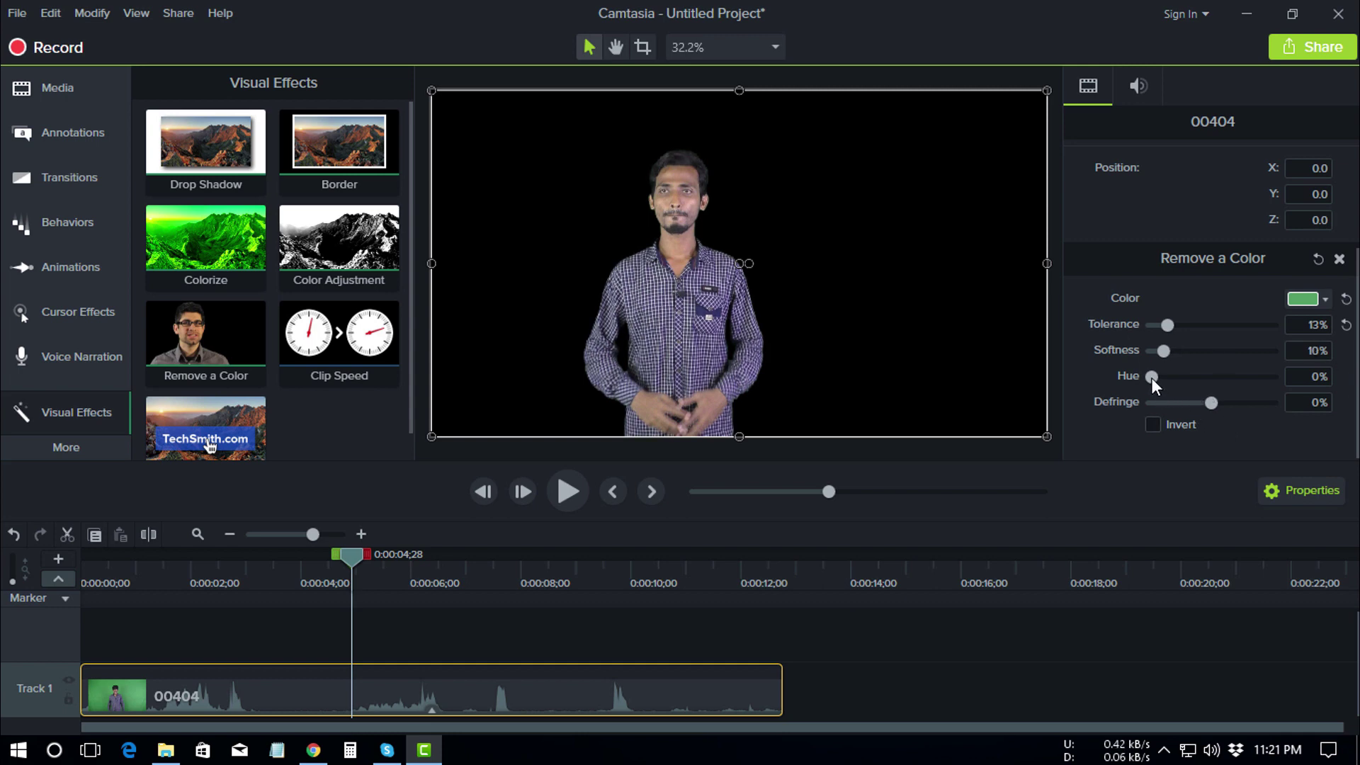
pyautogui.moveTo(1152, 377)
pyautogui.mouseDown()
pyautogui.moveTo(1228, 376)
pyautogui.moveTo(1172, 381)
pyautogui.mouseUp()
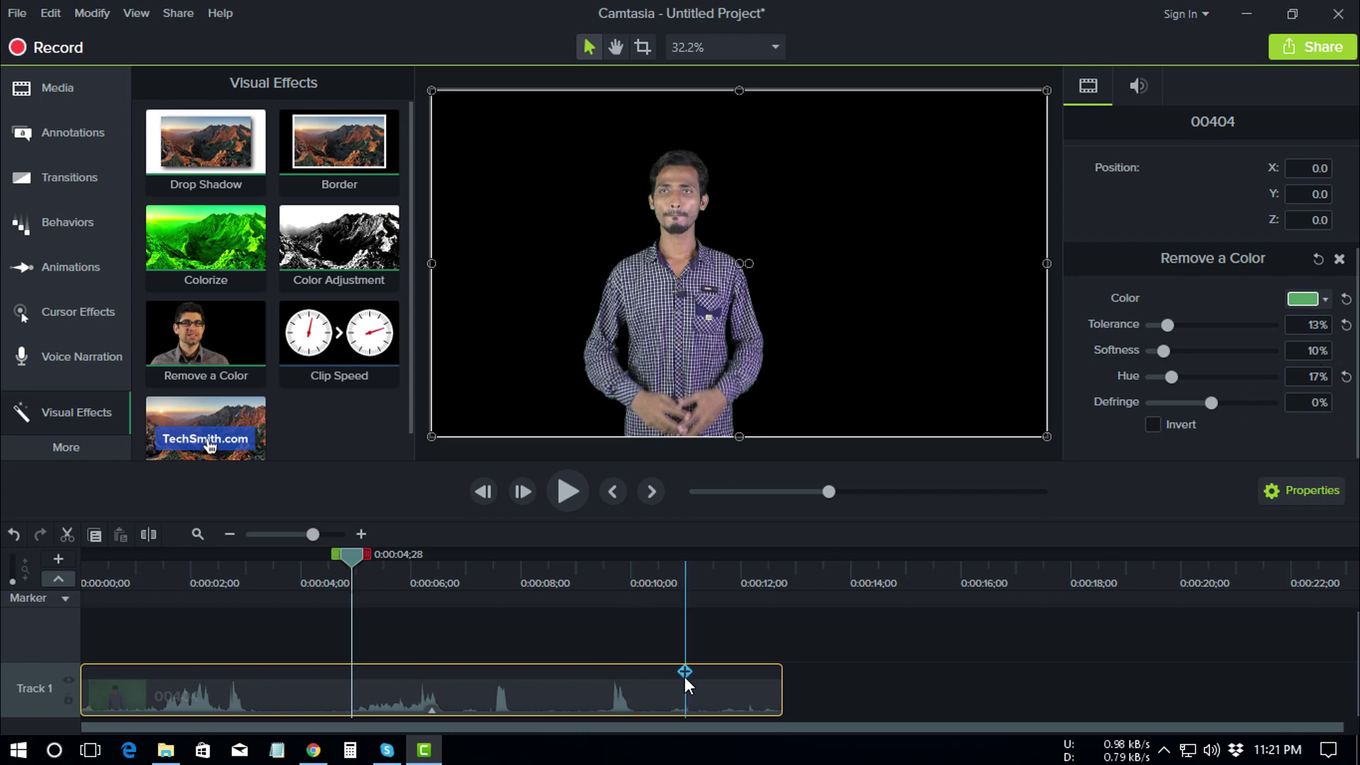
pyautogui.moveTo(353, 561); pyautogui.dragTo(159, 570)
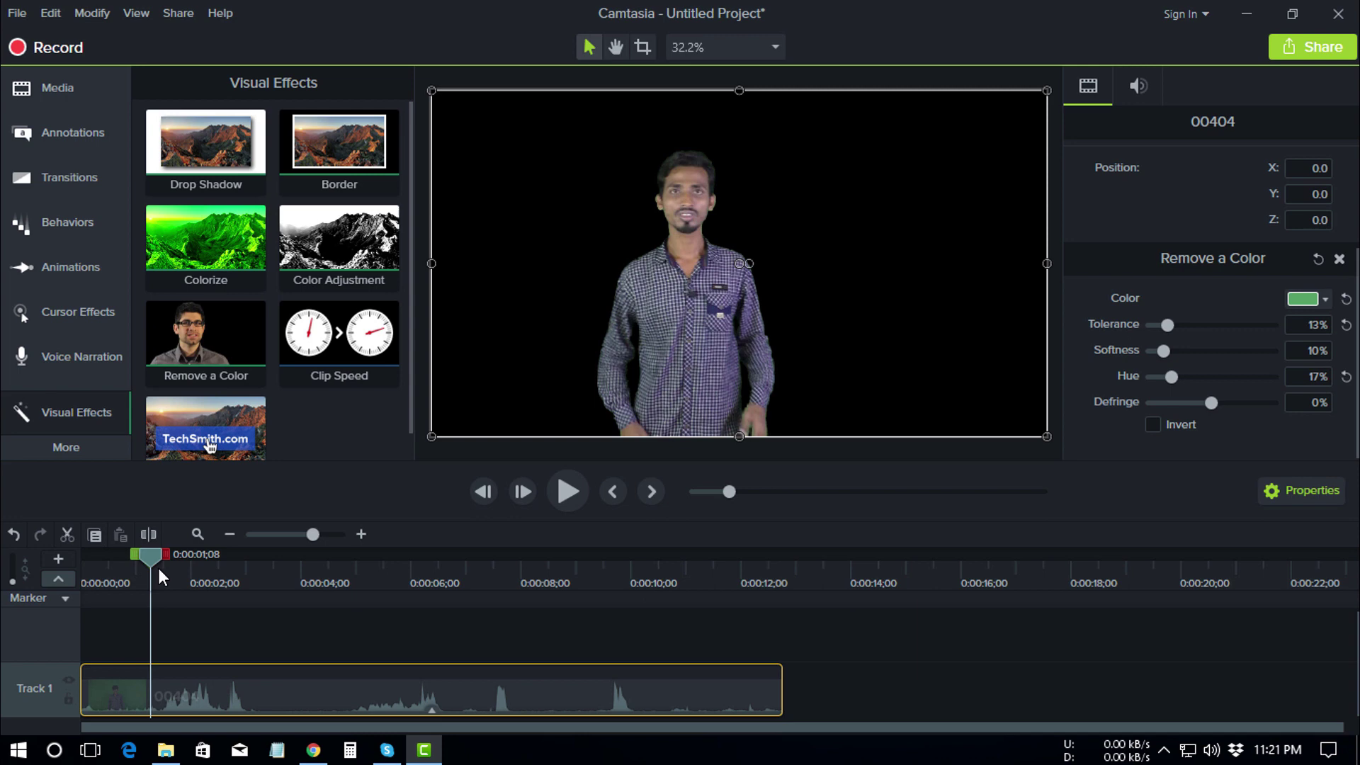
# - Play back the keyed 00404 clip to check it, and insert an empty track below the clip's track
pyautogui.click(571, 495)
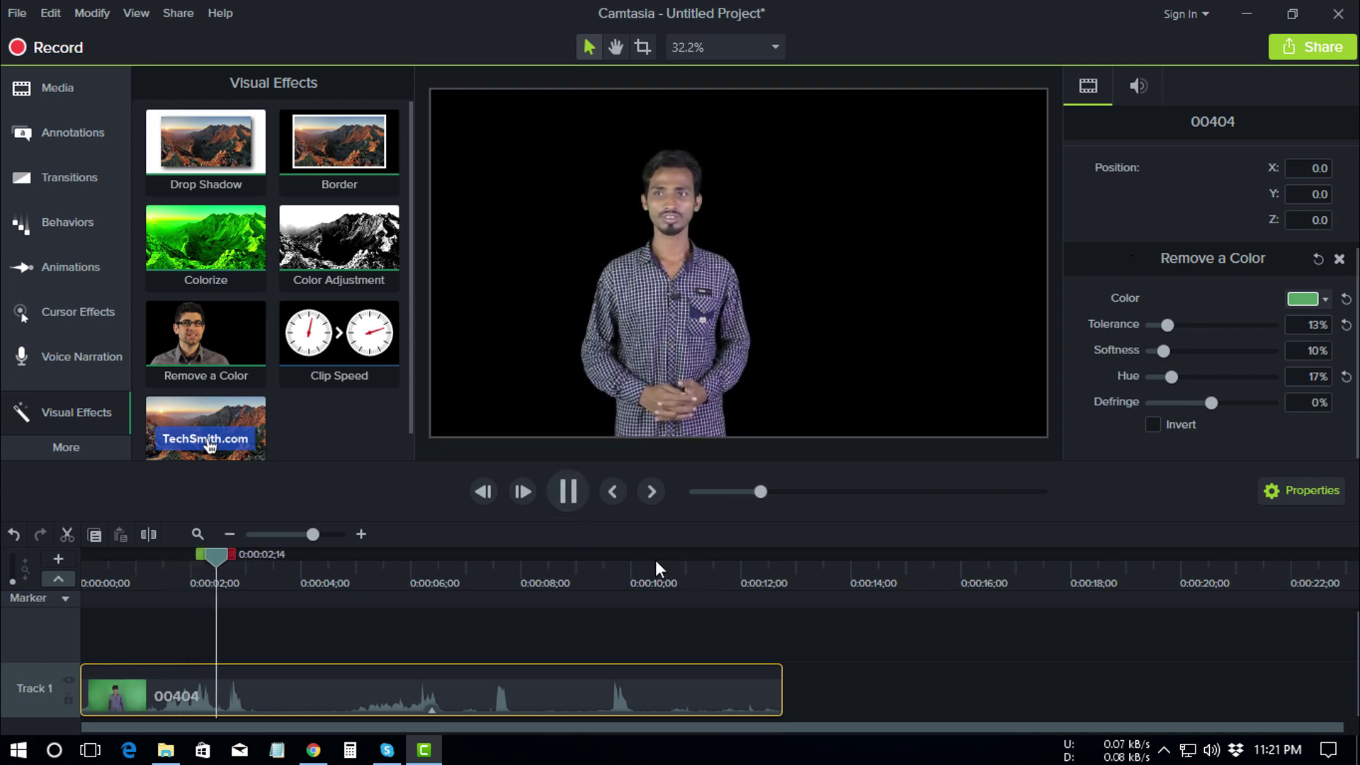
pyautogui.click(576, 487)
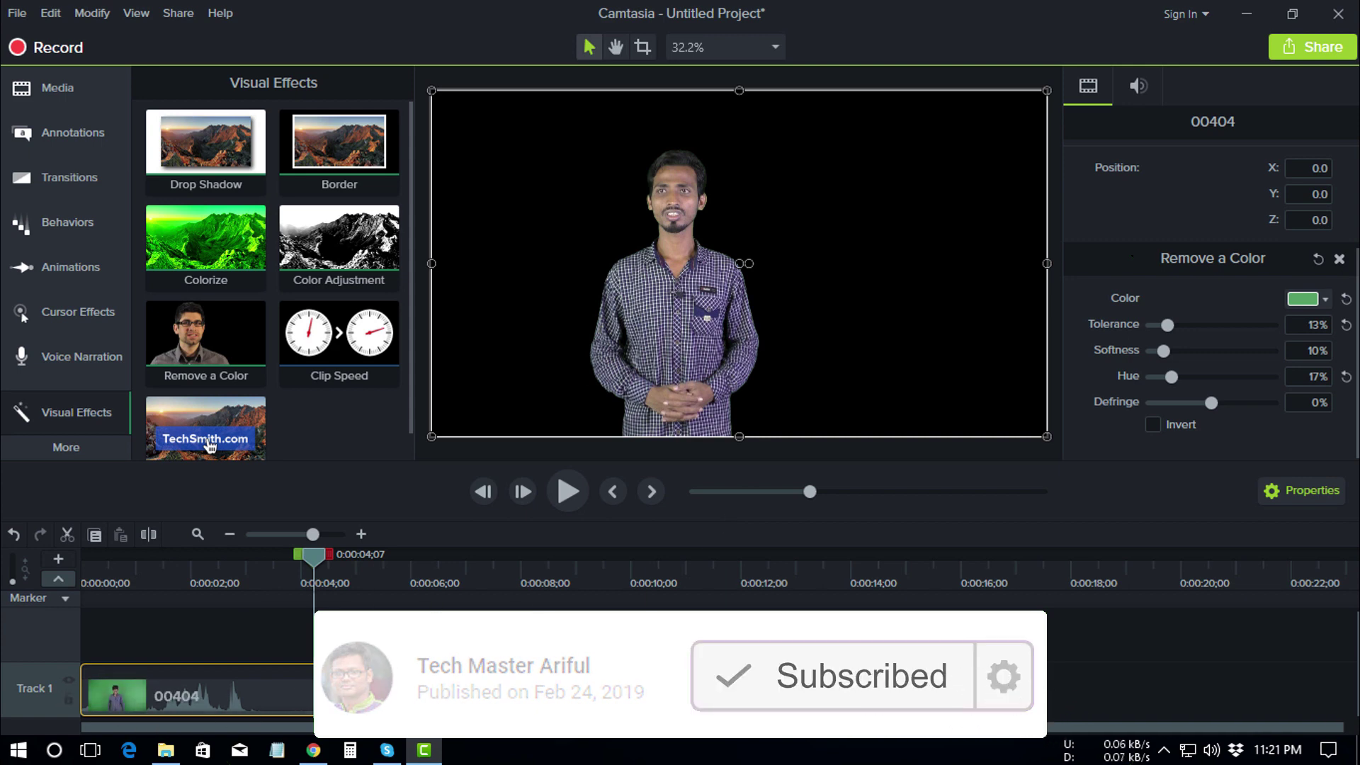
pyautogui.rightClick(51, 704)
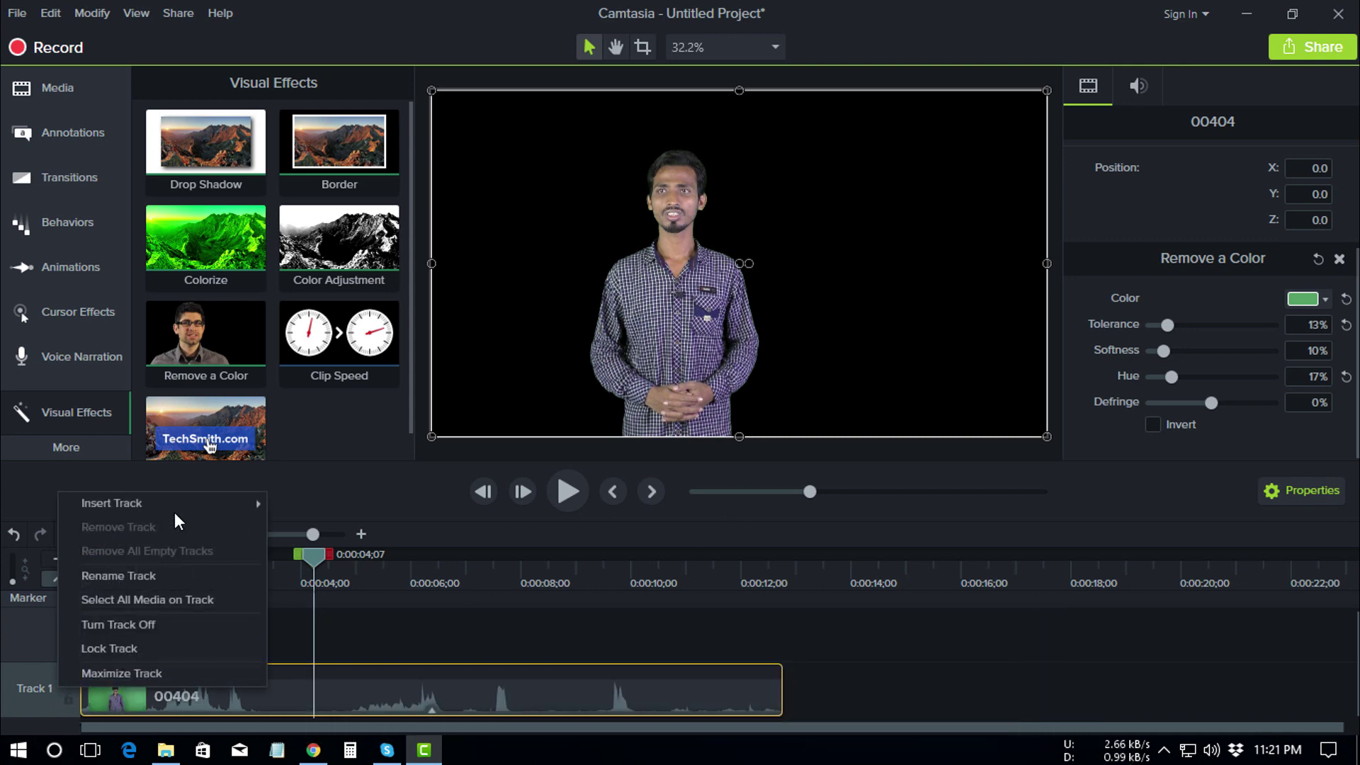
pyautogui.moveTo(187, 505)
pyautogui.click(322, 525)
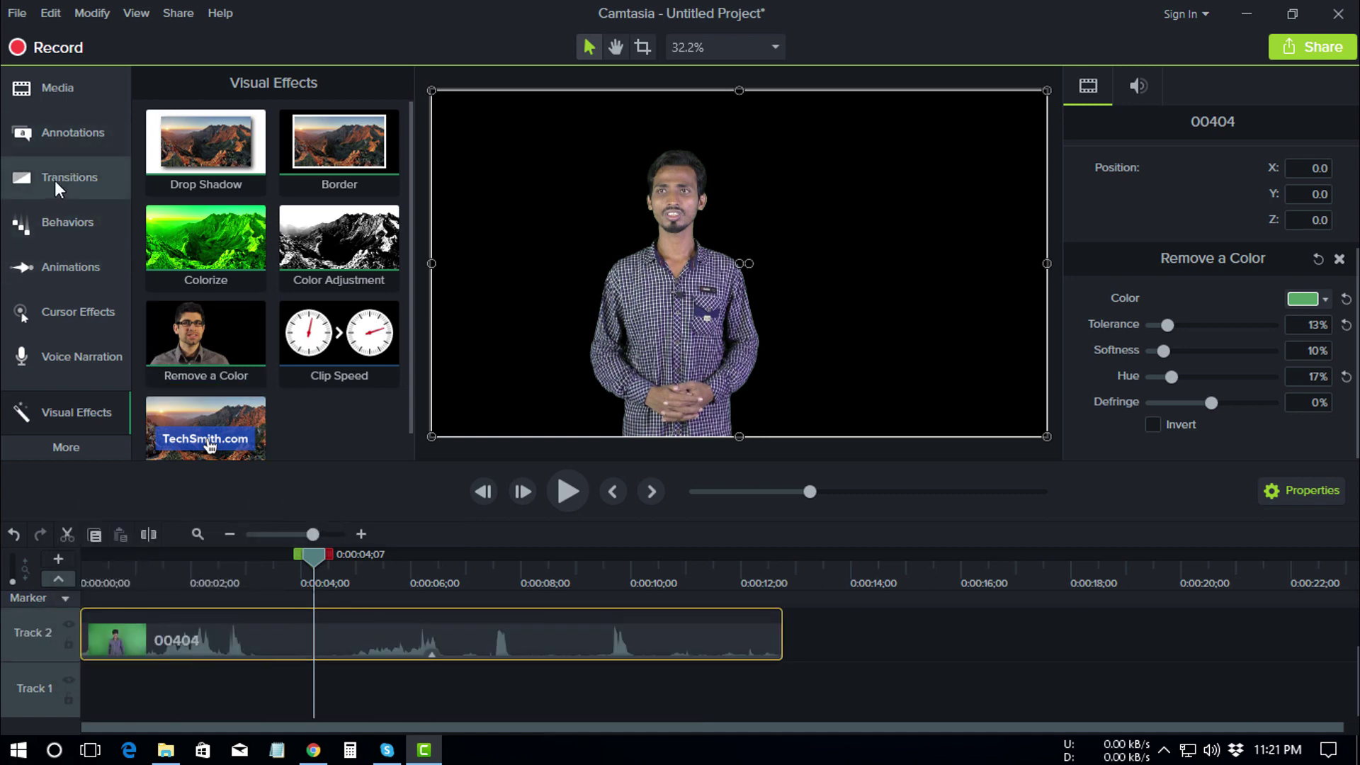
# - Add a filled white rectangle shape at the start of the empty Track 1 and extend its duration to match the end of the 00404 clip
pyautogui.click(60, 90)
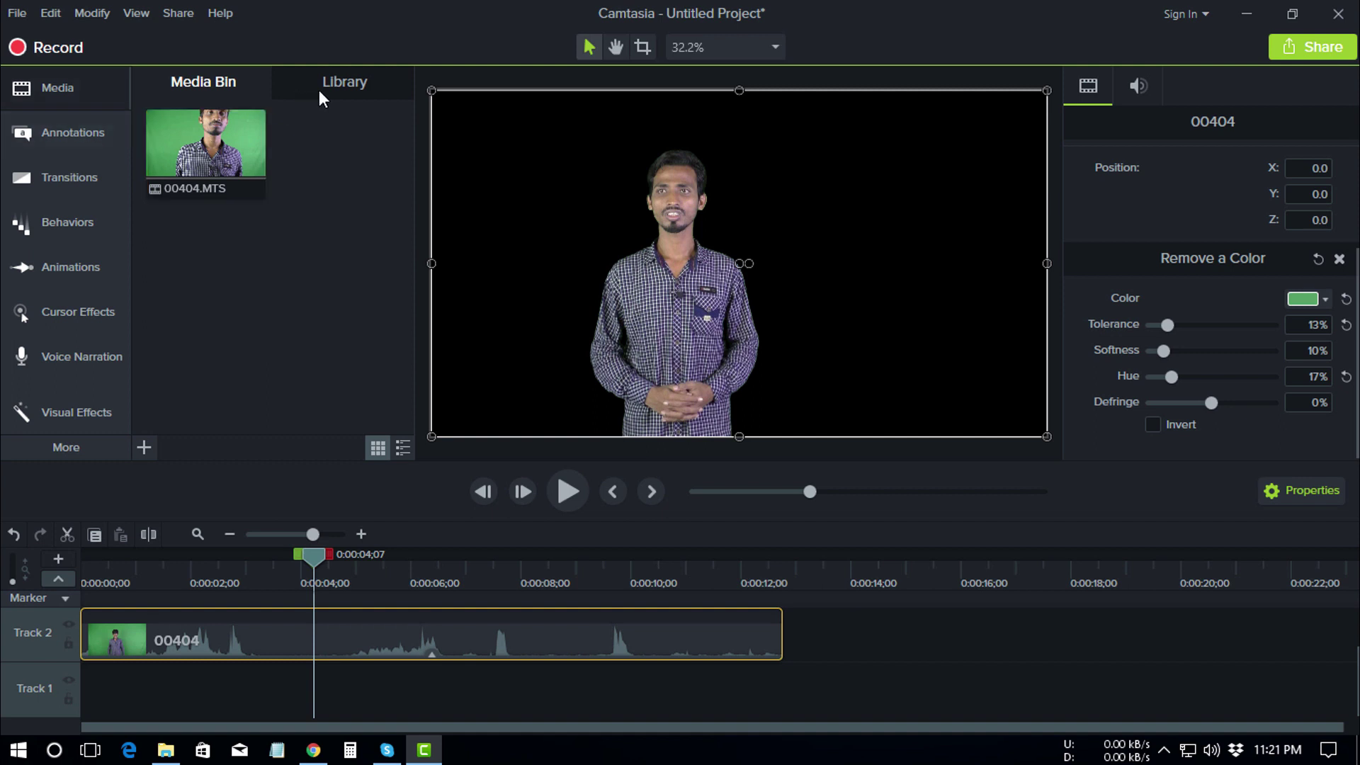
pyautogui.click(84, 133)
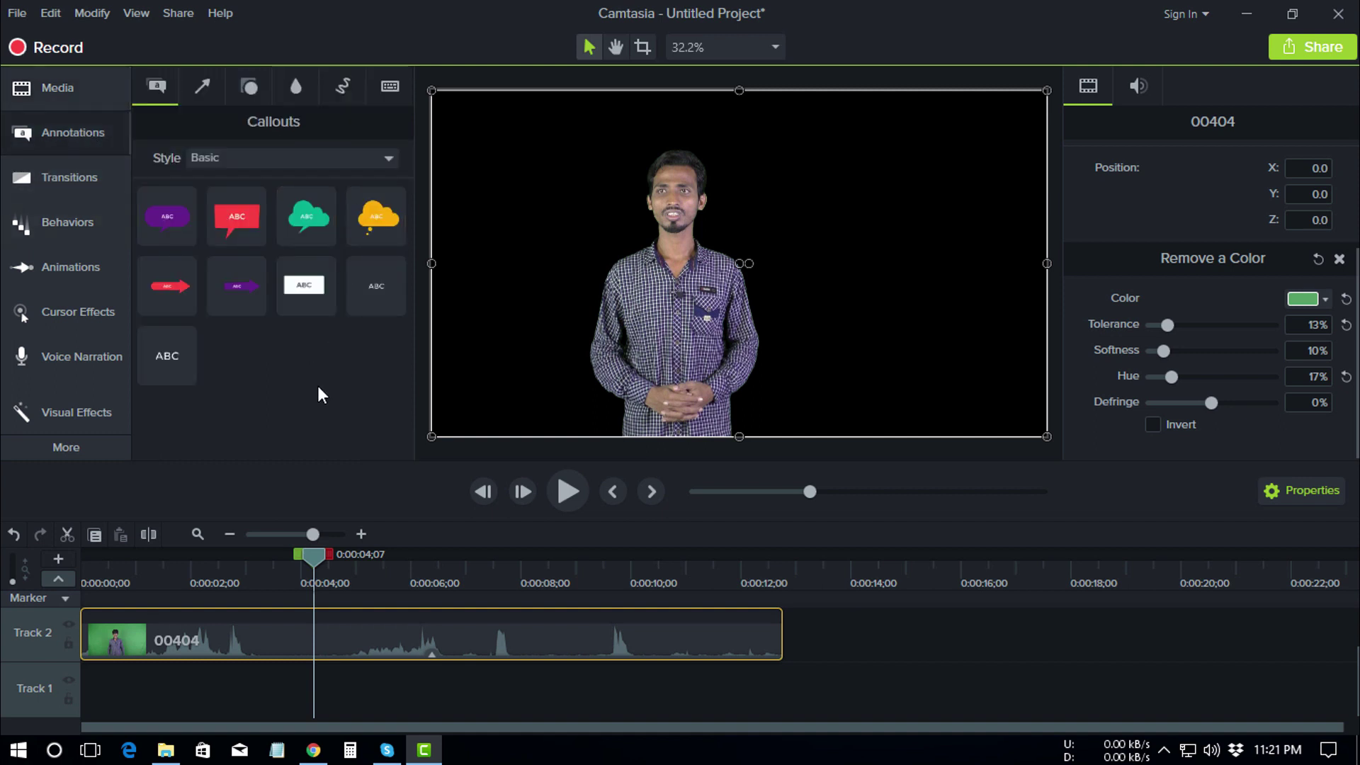
pyautogui.click(203, 87)
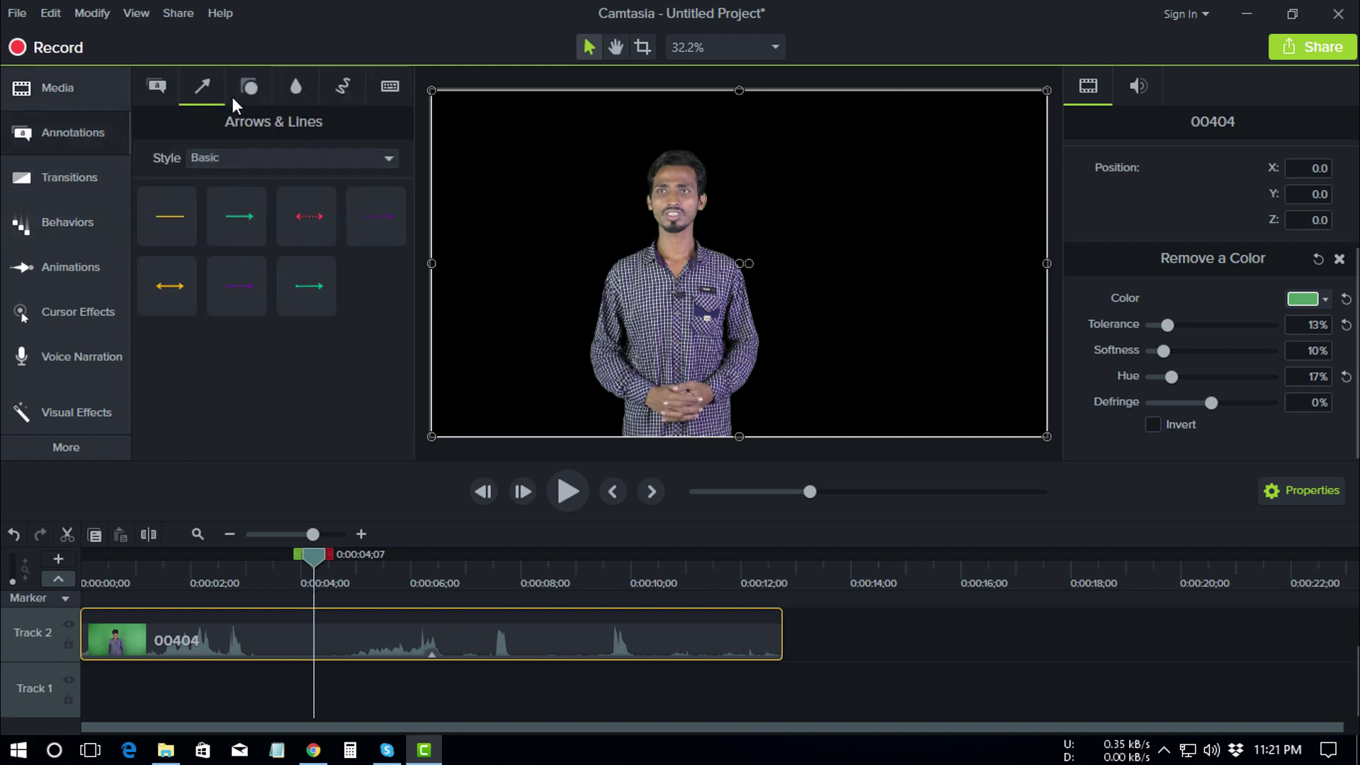
pyautogui.click(250, 86)
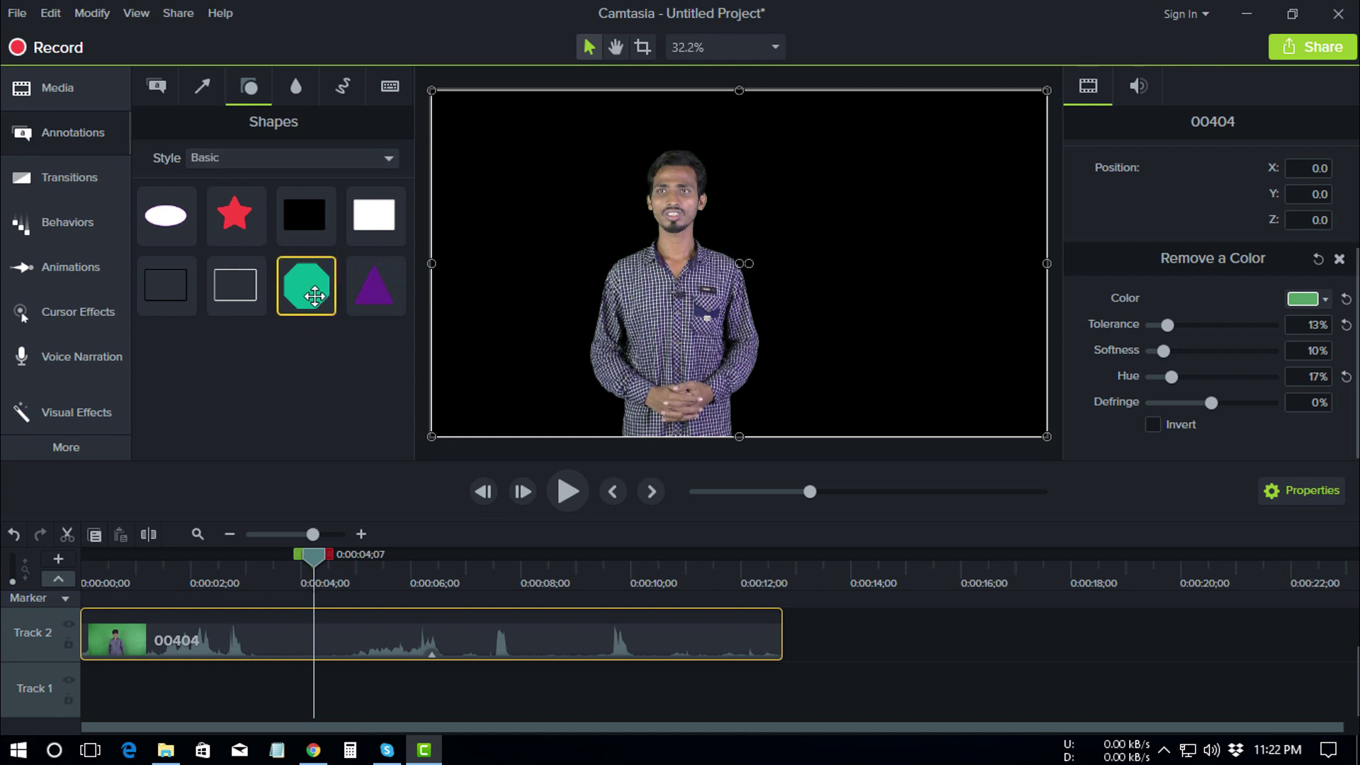
pyautogui.moveTo(370, 212); pyautogui.dragTo(82, 687)
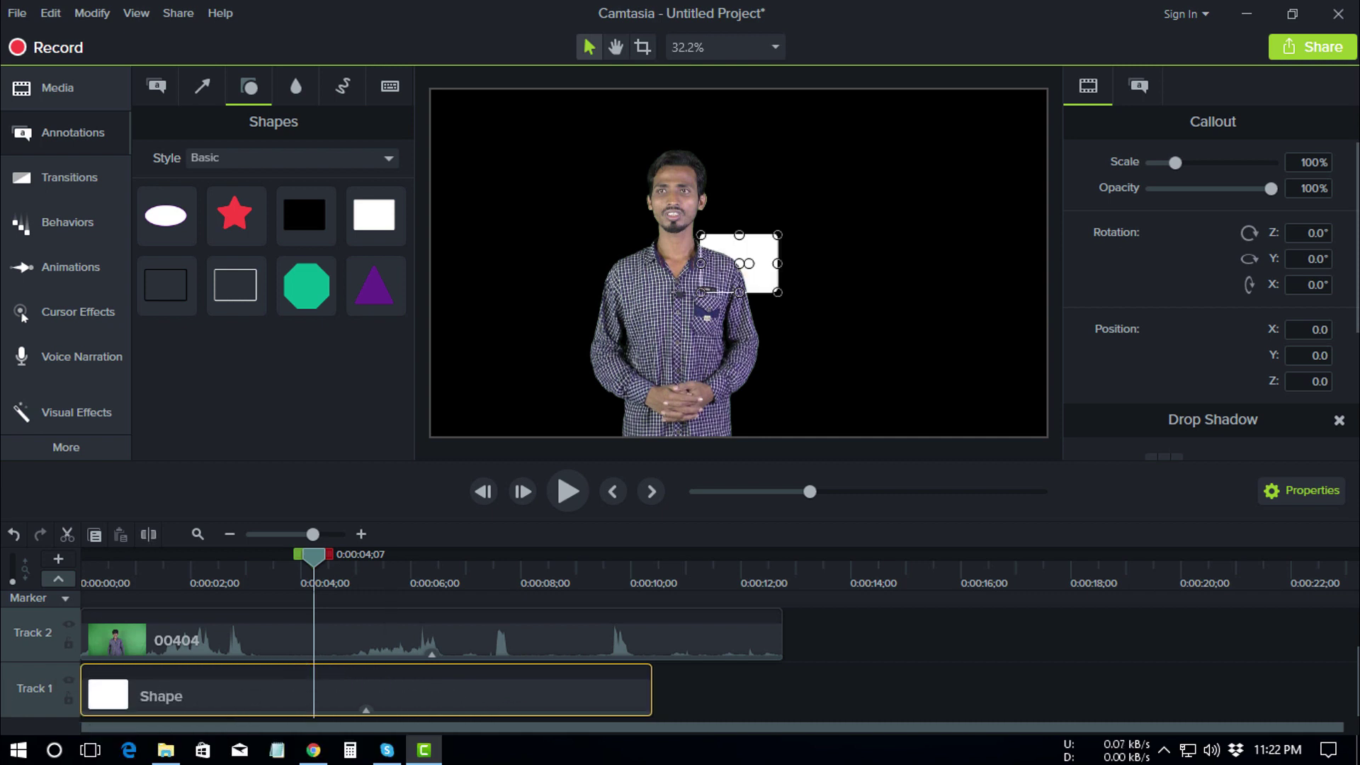
pyautogui.moveTo(651, 701); pyautogui.dragTo(781, 692)
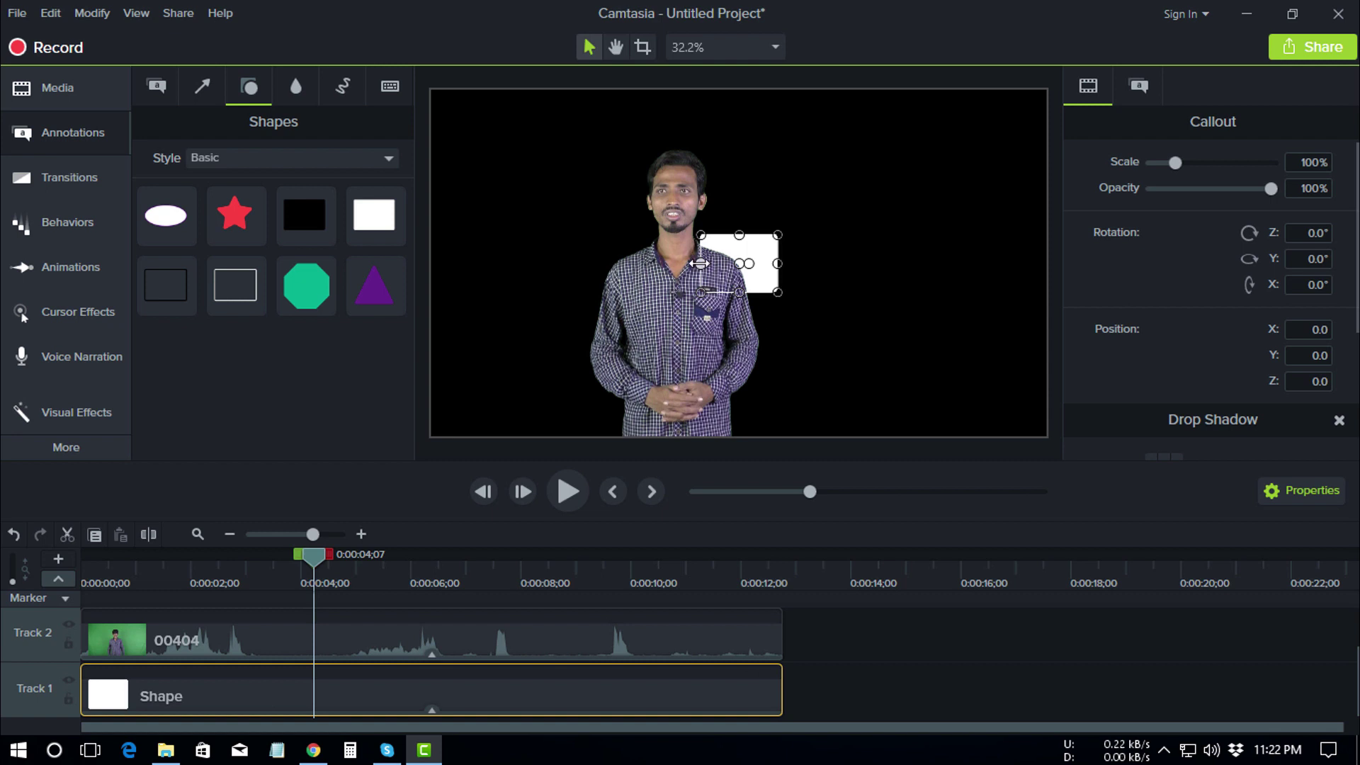
# - Stretch the white rectangle to fill the whole canvas, and scrub the timeline to 0:00:07;17 to check the new background
pyautogui.moveTo(699, 263); pyautogui.dragTo(431, 263)
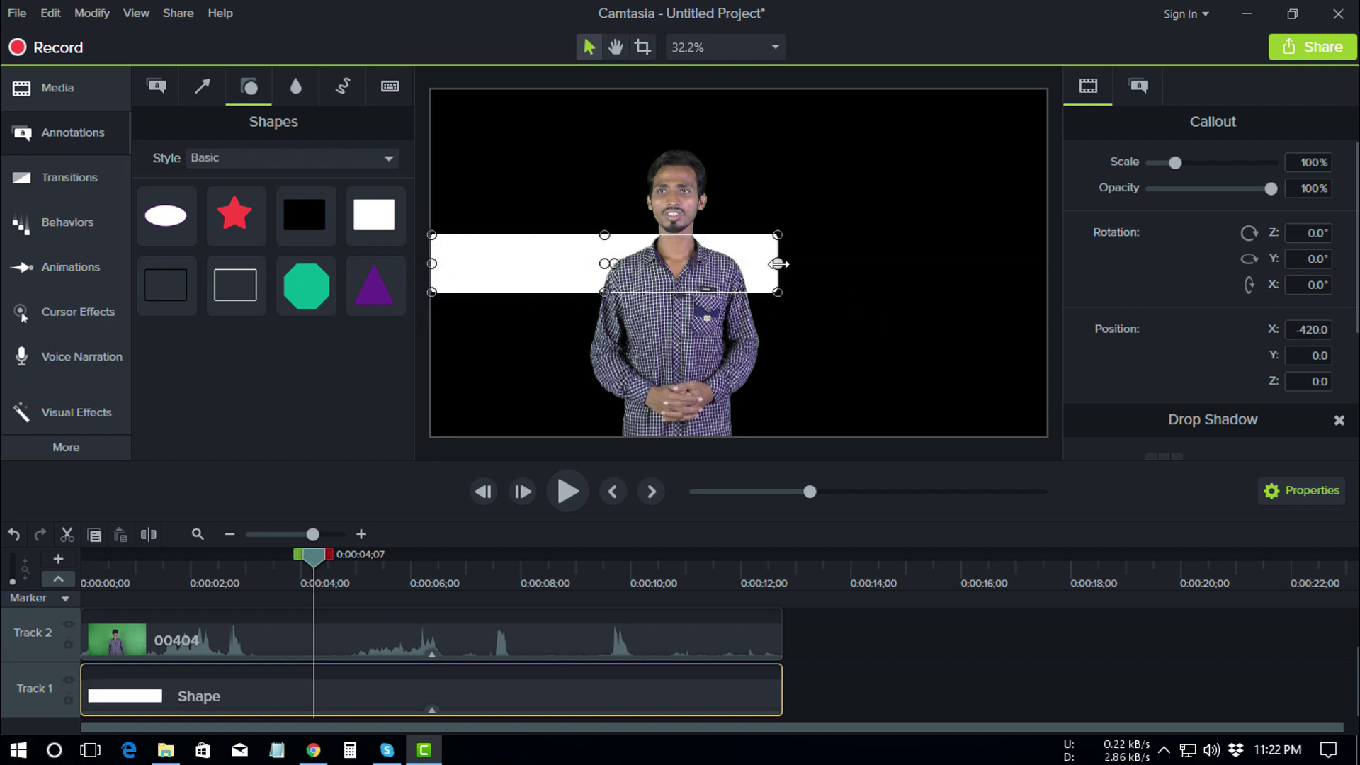
pyautogui.moveTo(778, 264); pyautogui.dragTo(1032, 276)
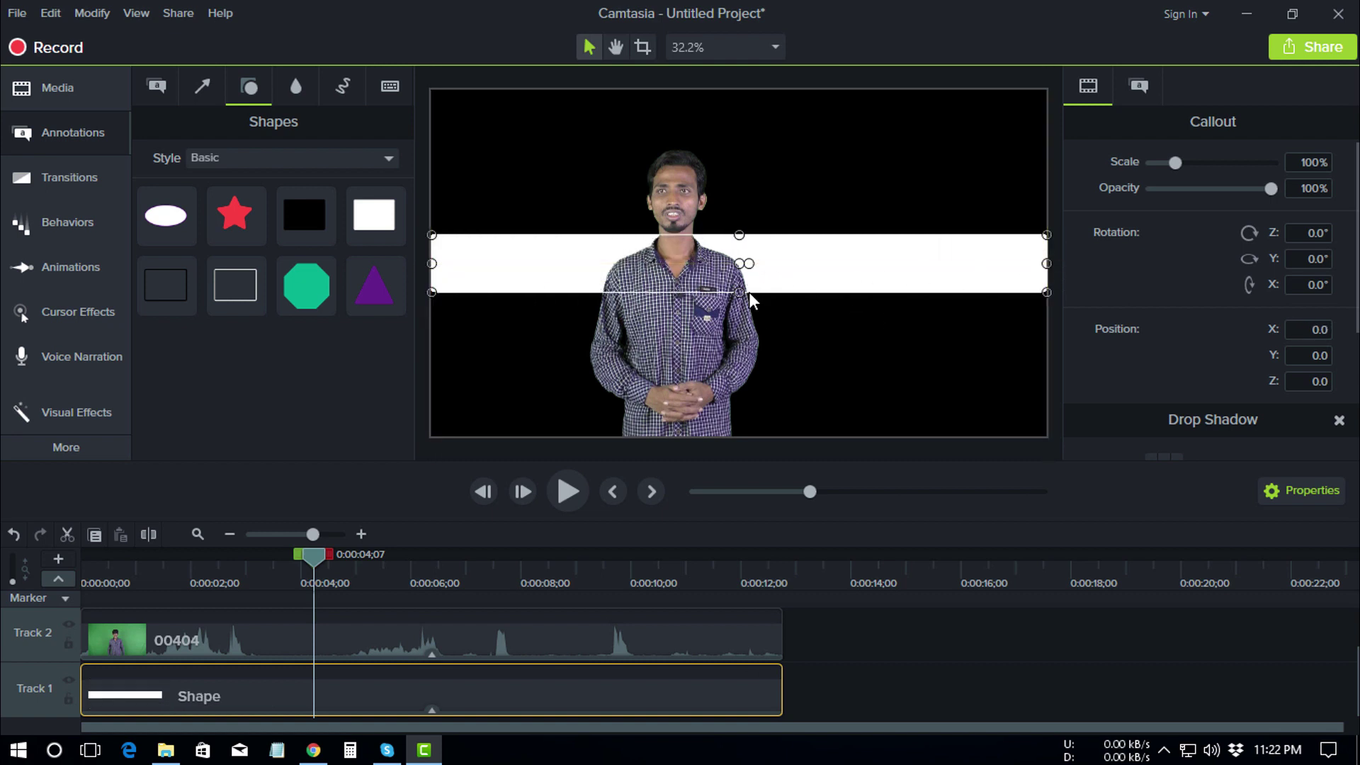
pyautogui.moveTo(739, 292); pyautogui.dragTo(739, 436)
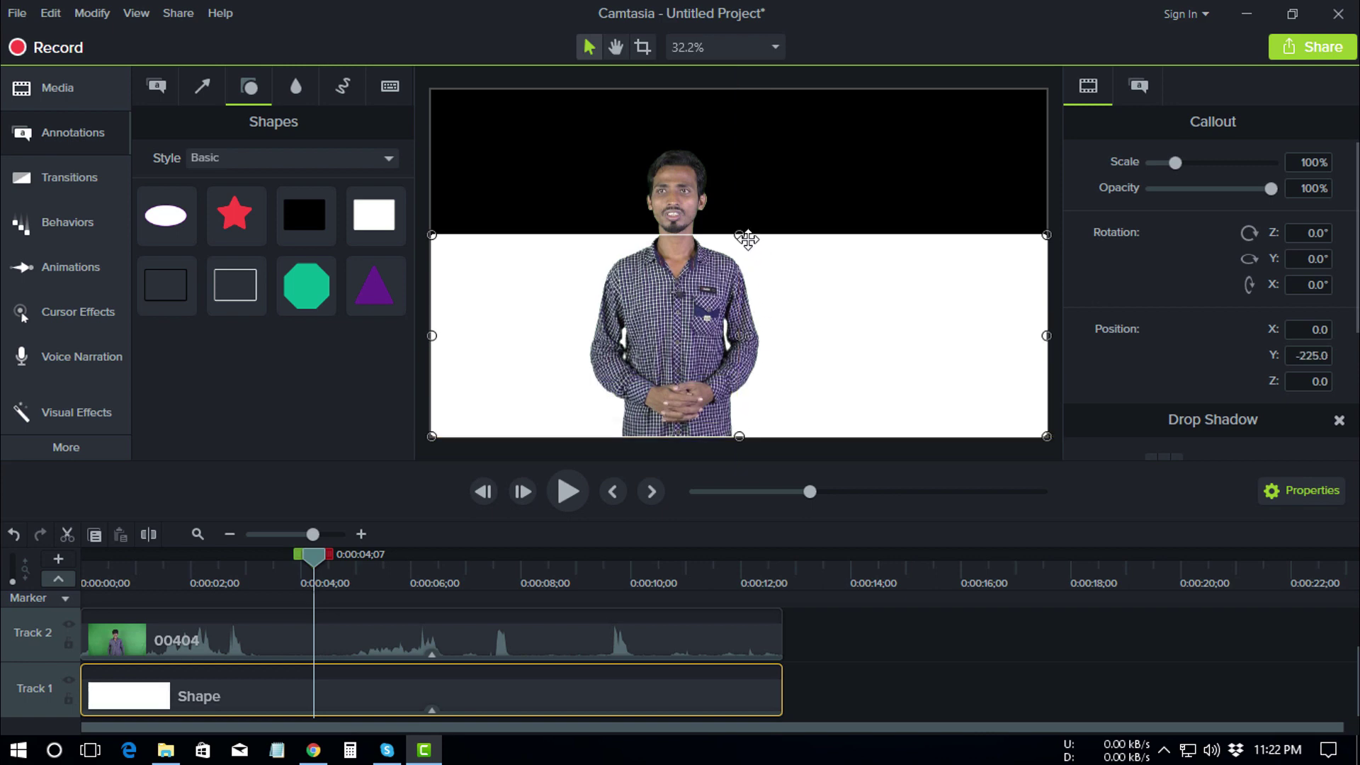
pyautogui.moveTo(746, 198); pyautogui.dragTo(747, 89)
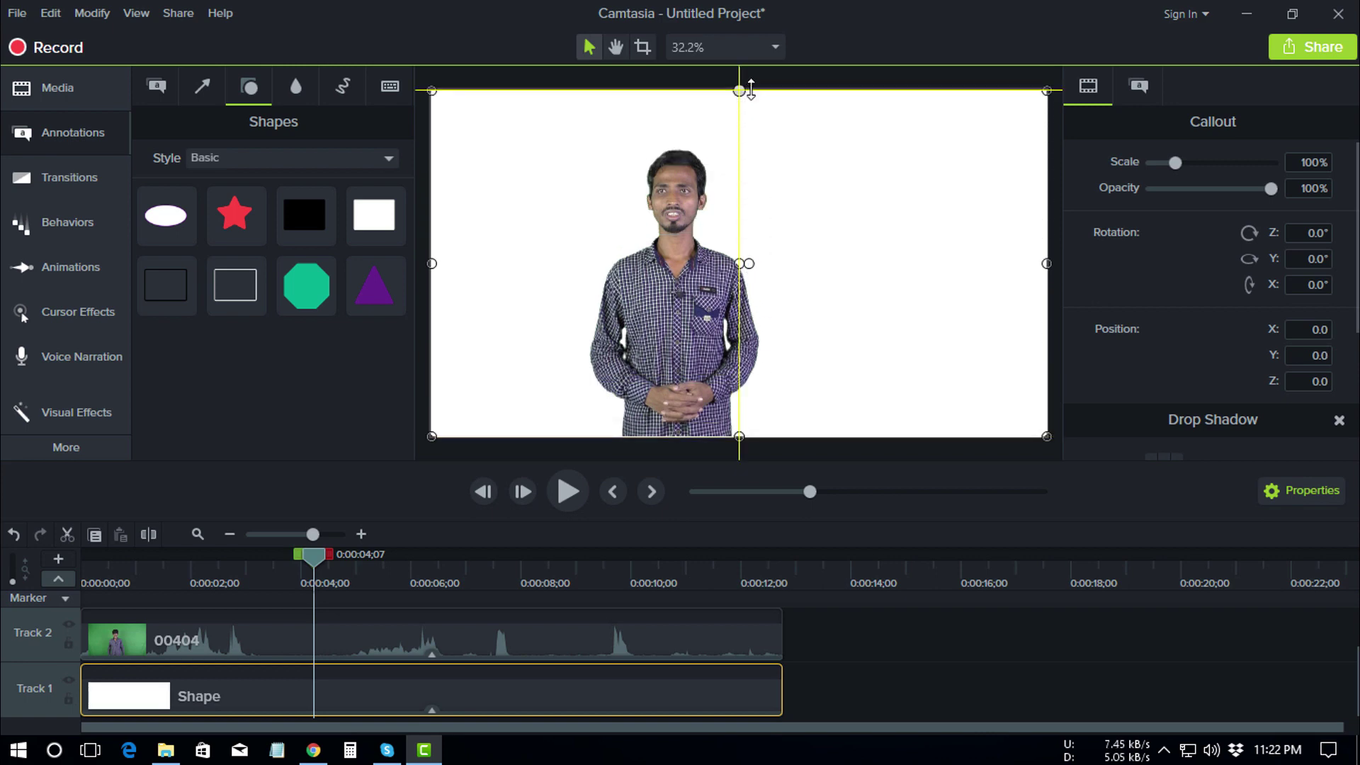
pyautogui.moveTo(308, 551); pyautogui.dragTo(396, 600)
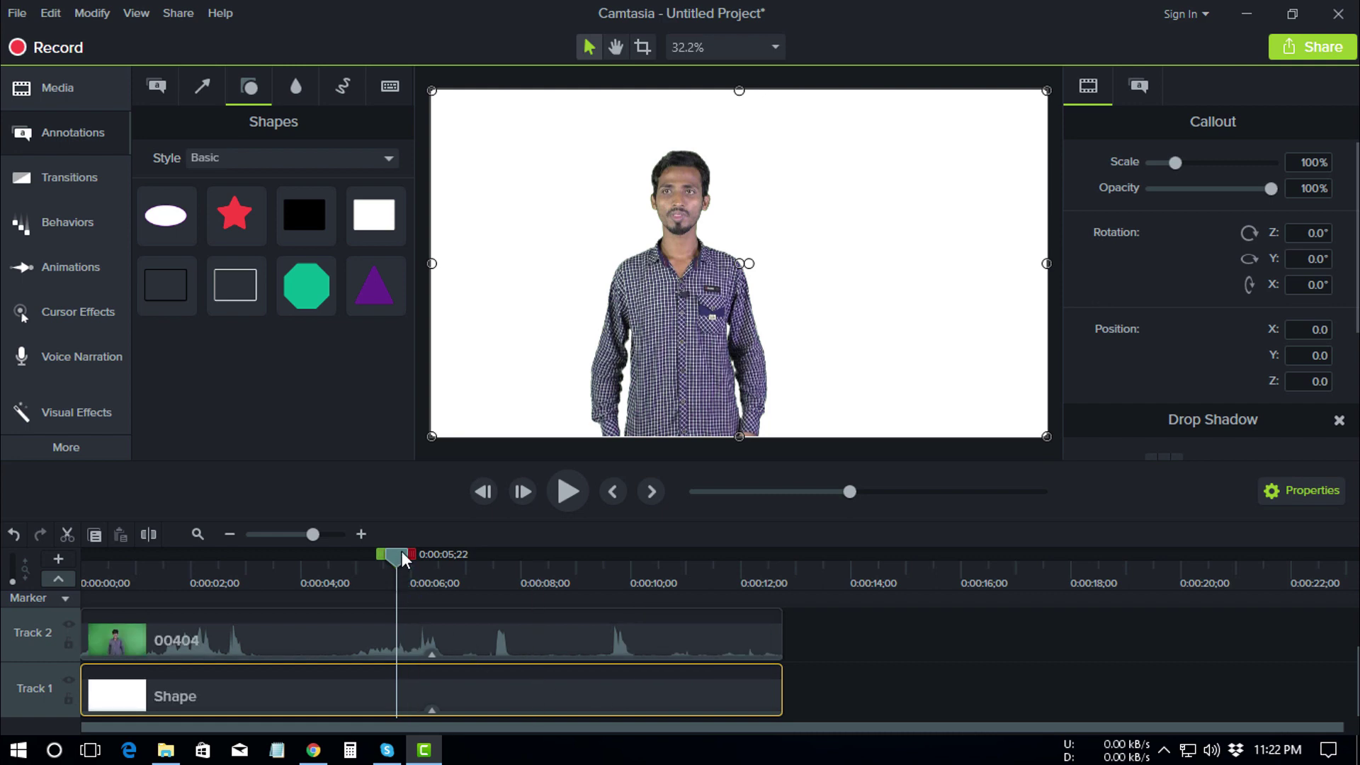
pyautogui.moveTo(397, 553); pyautogui.dragTo(497, 554)
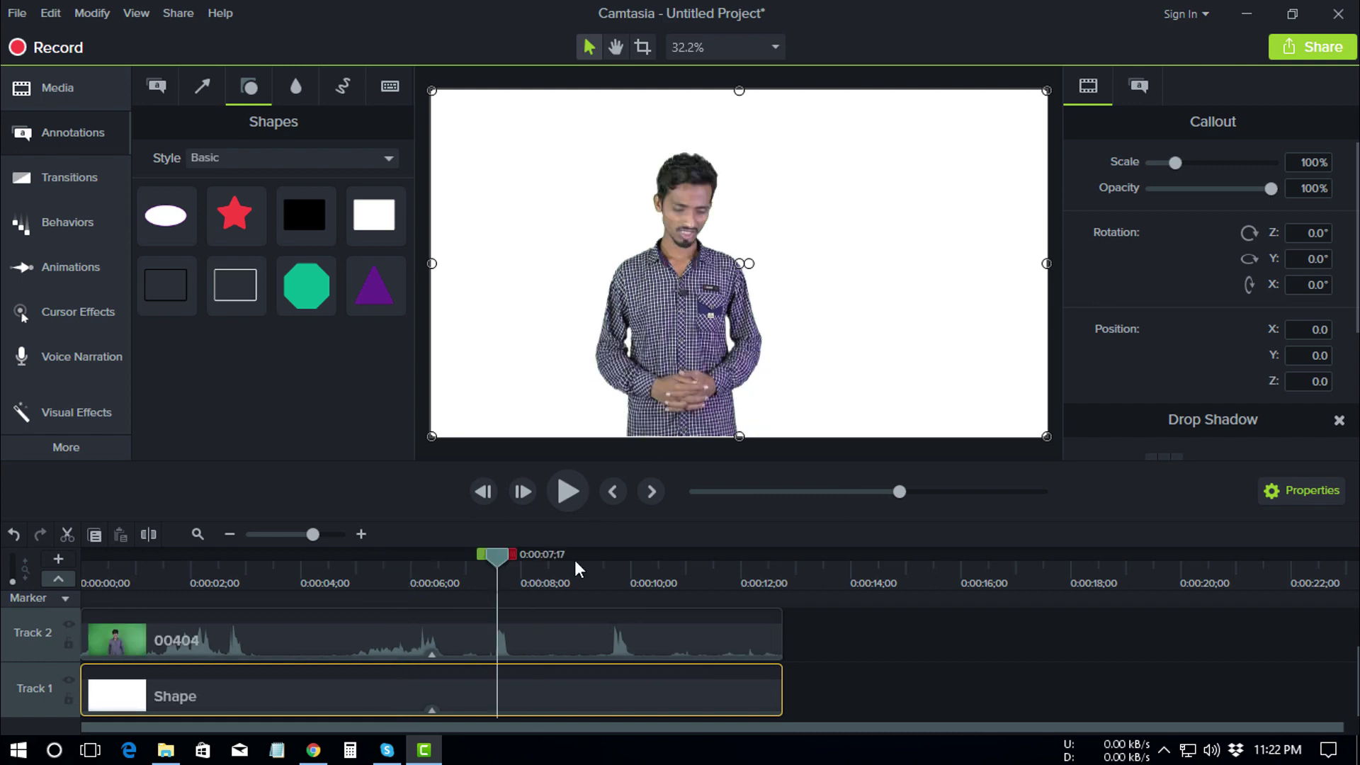
# - Produce the project as a local file with custom production settings, saved to the Desktop as the MPEG-4 video Untitled Project
pyautogui.click(1316, 48)
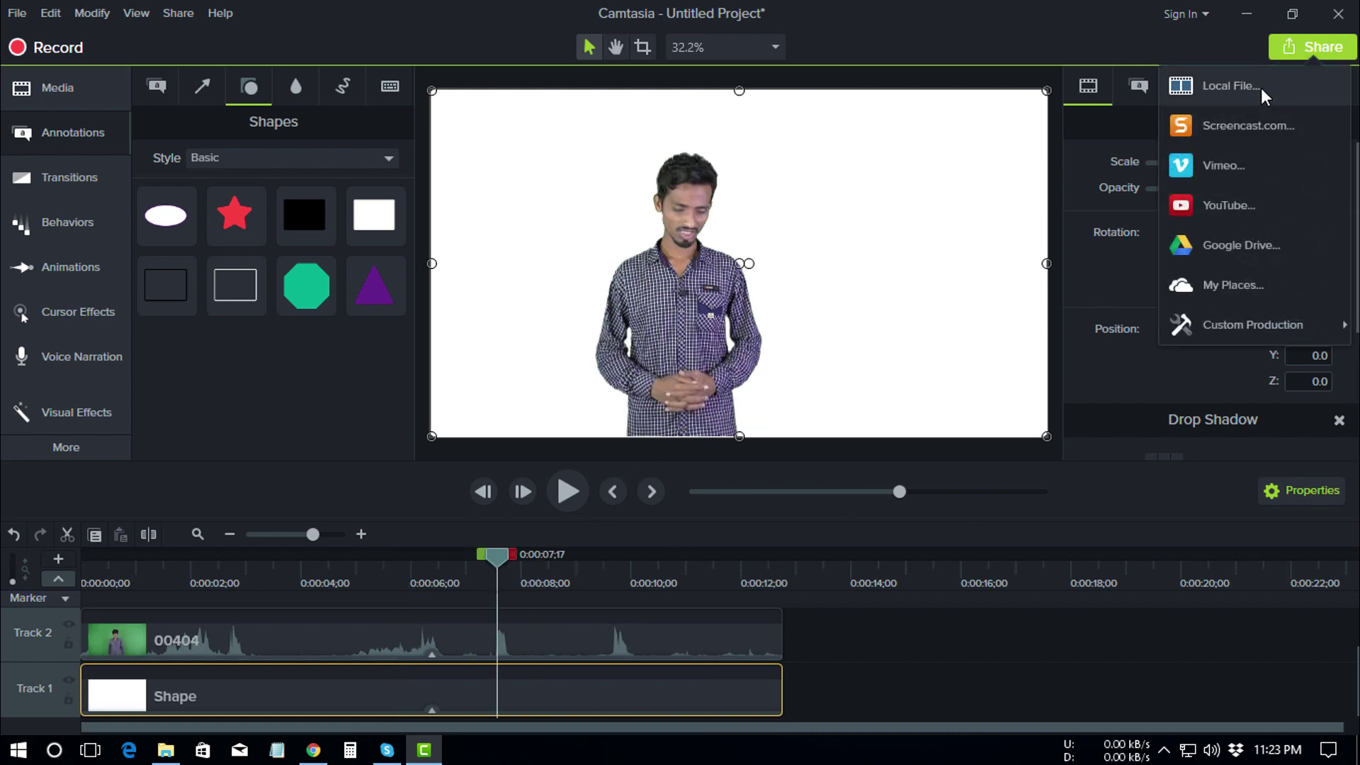
pyautogui.click(1261, 88)
pyautogui.click(896, 471)
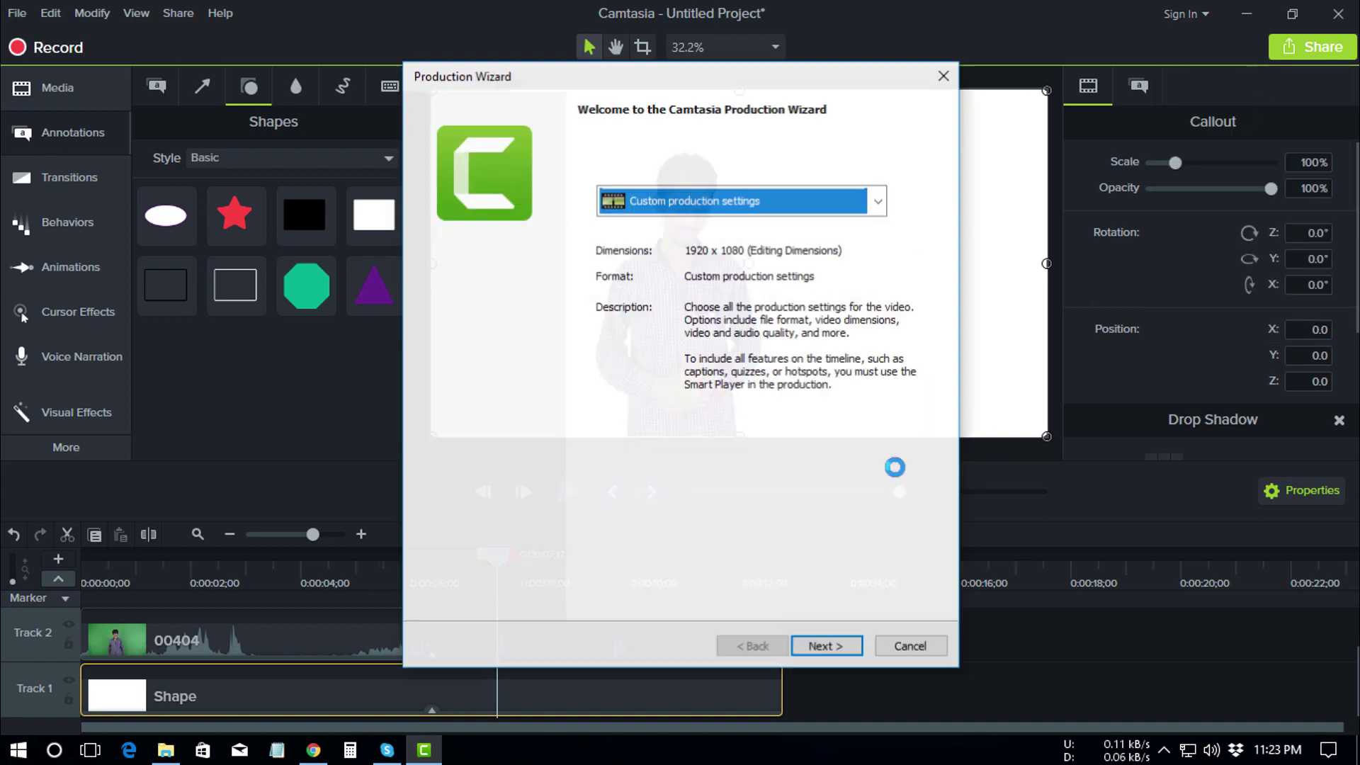
pyautogui.click(828, 650)
pyautogui.click(839, 648)
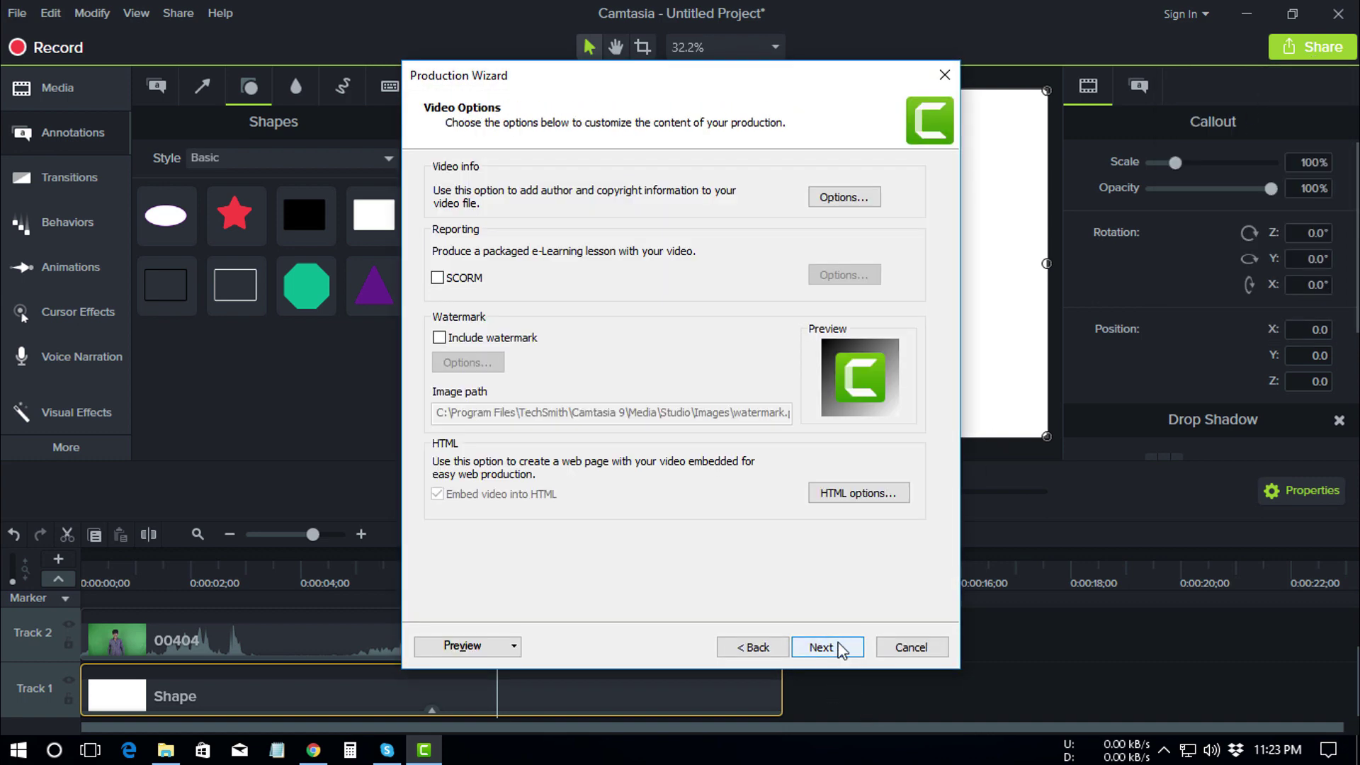
pyautogui.click(838, 648)
pyautogui.click(898, 264)
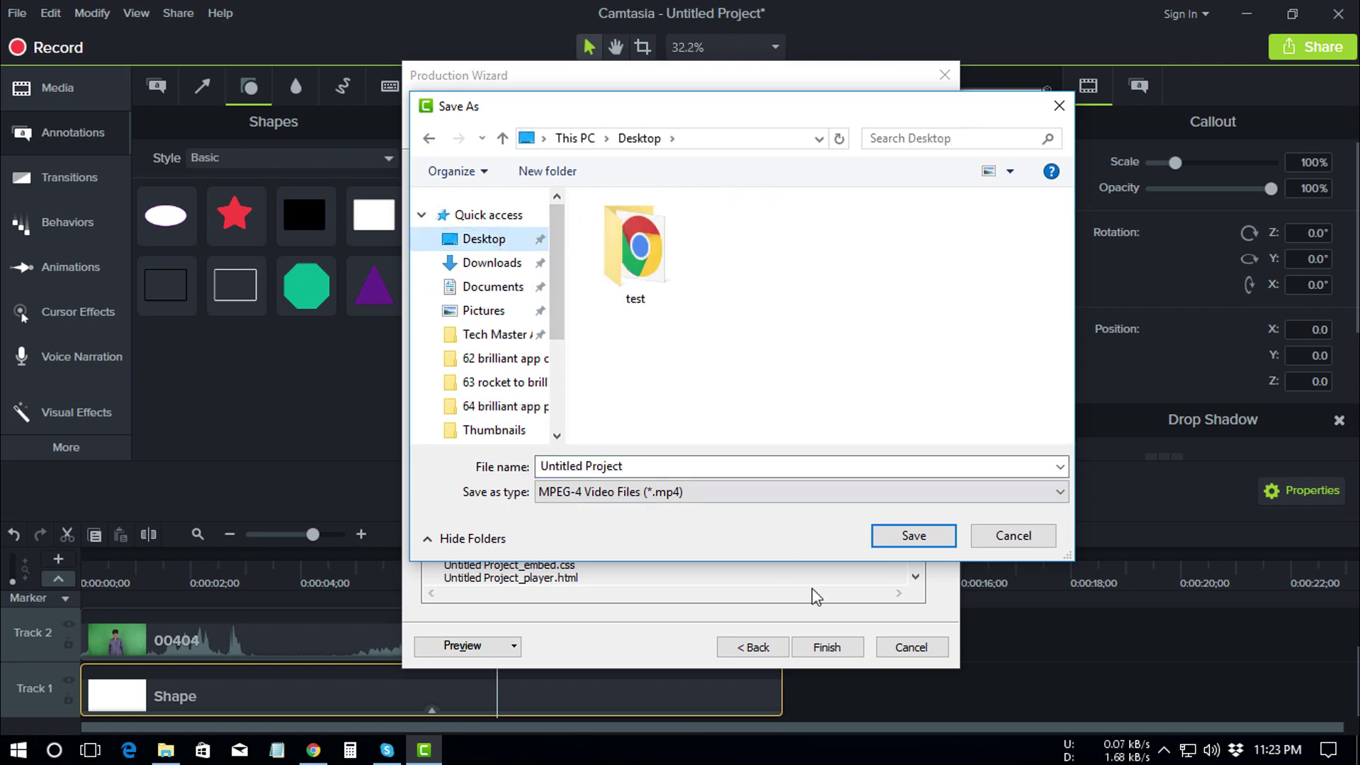
pyautogui.click(914, 535)
pyautogui.click(826, 646)
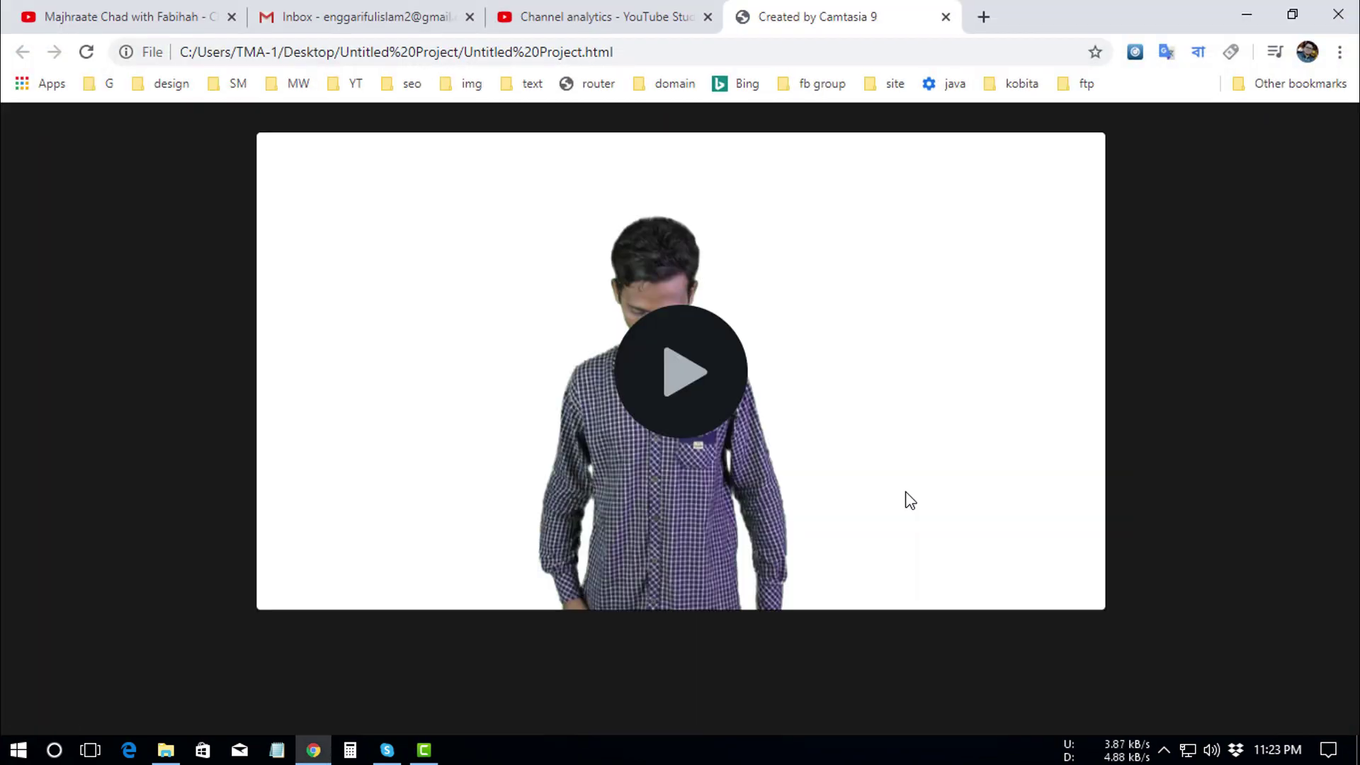
# - Play the produced video in the browser, return to Camtasia, close the production results and deselect the timeline media
pyautogui.click(684, 383)
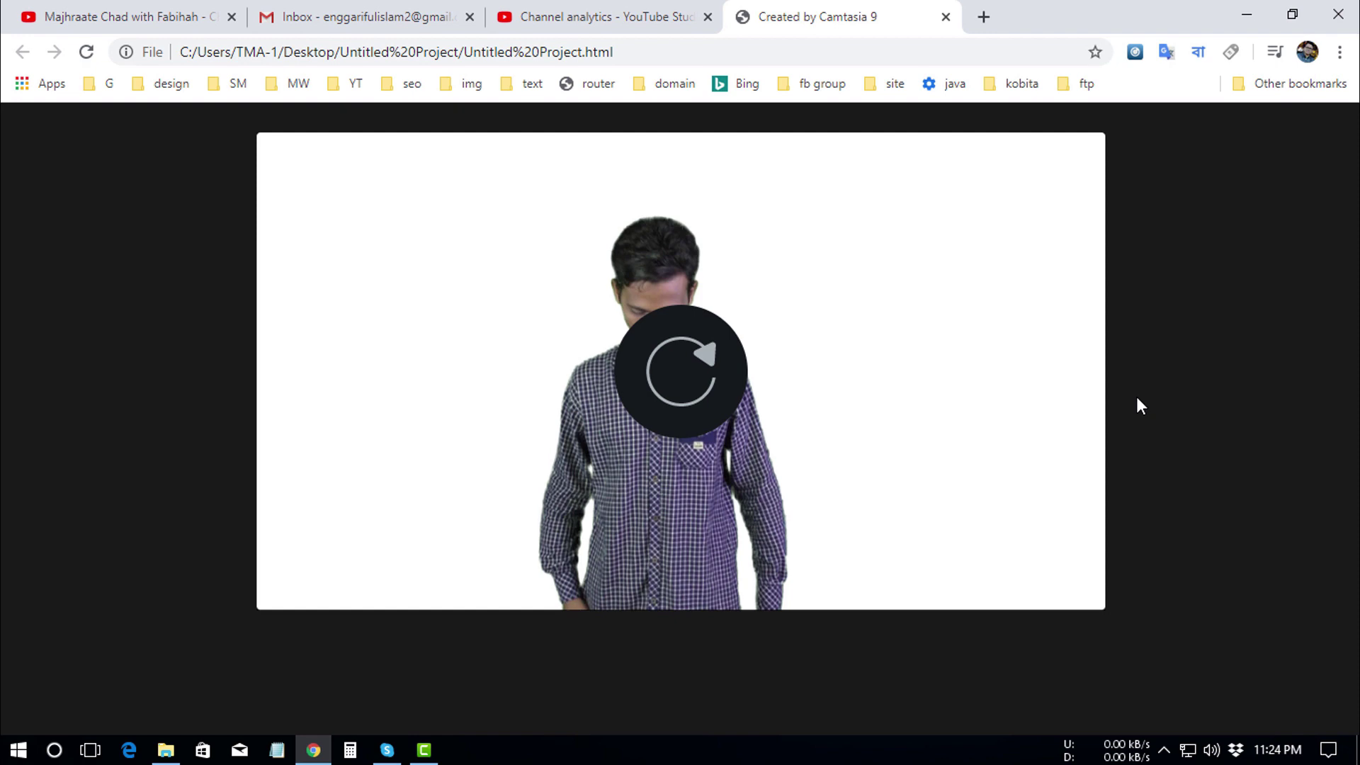
pyautogui.click(423, 749)
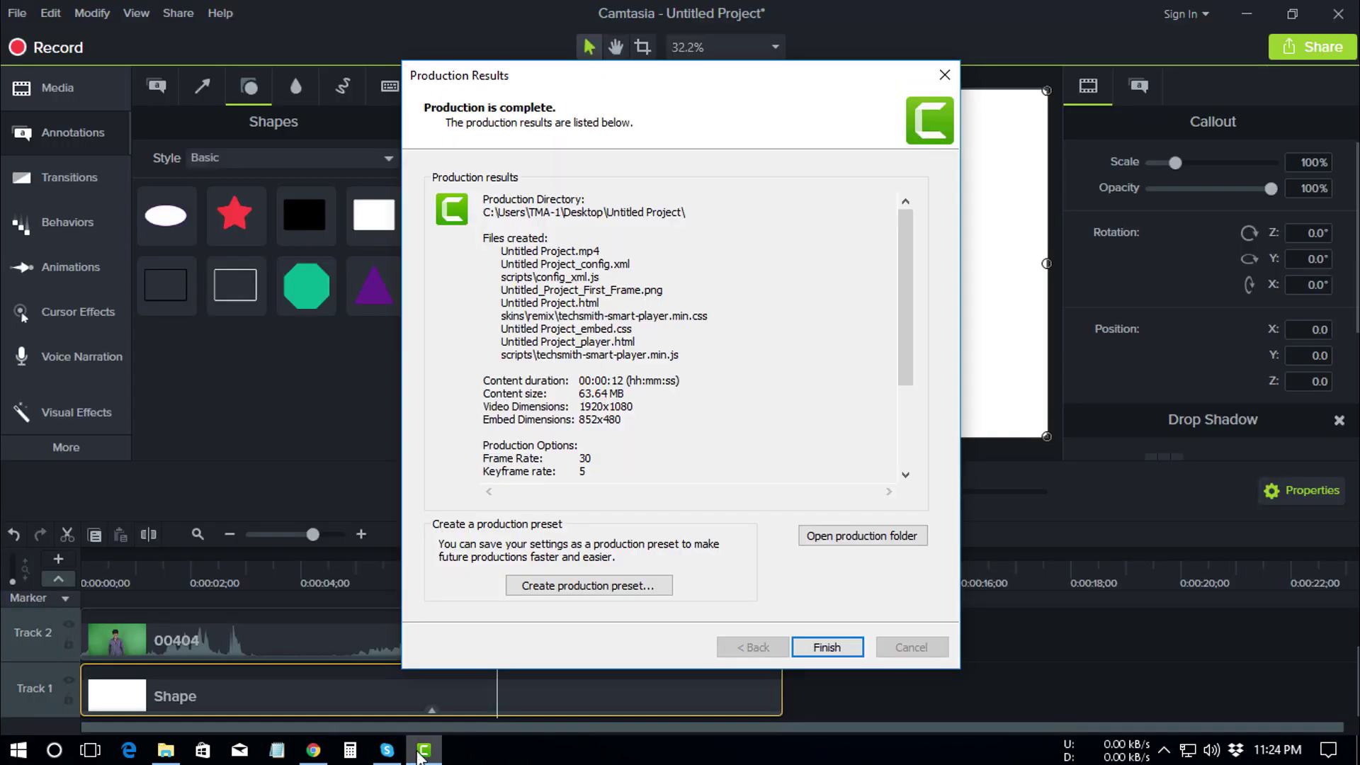
pyautogui.click(826, 647)
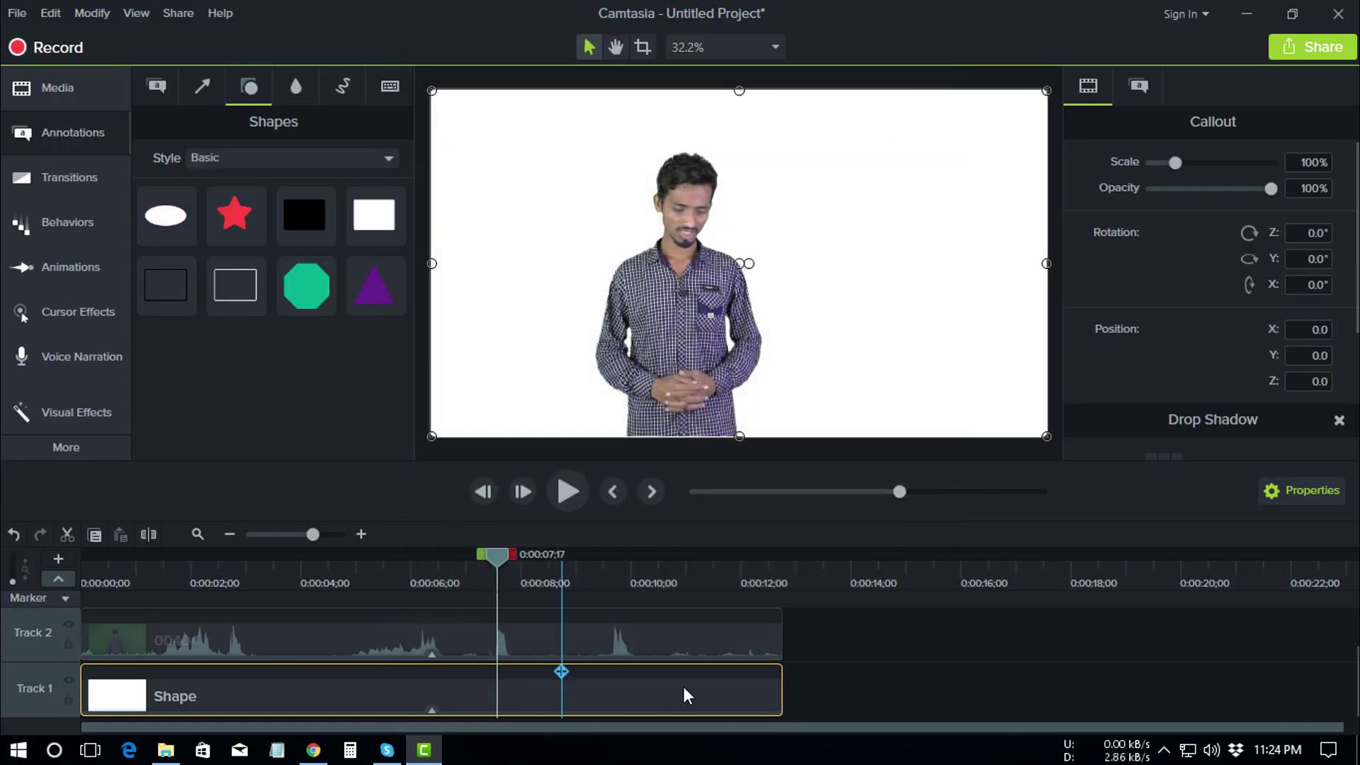
pyautogui.click(864, 641)
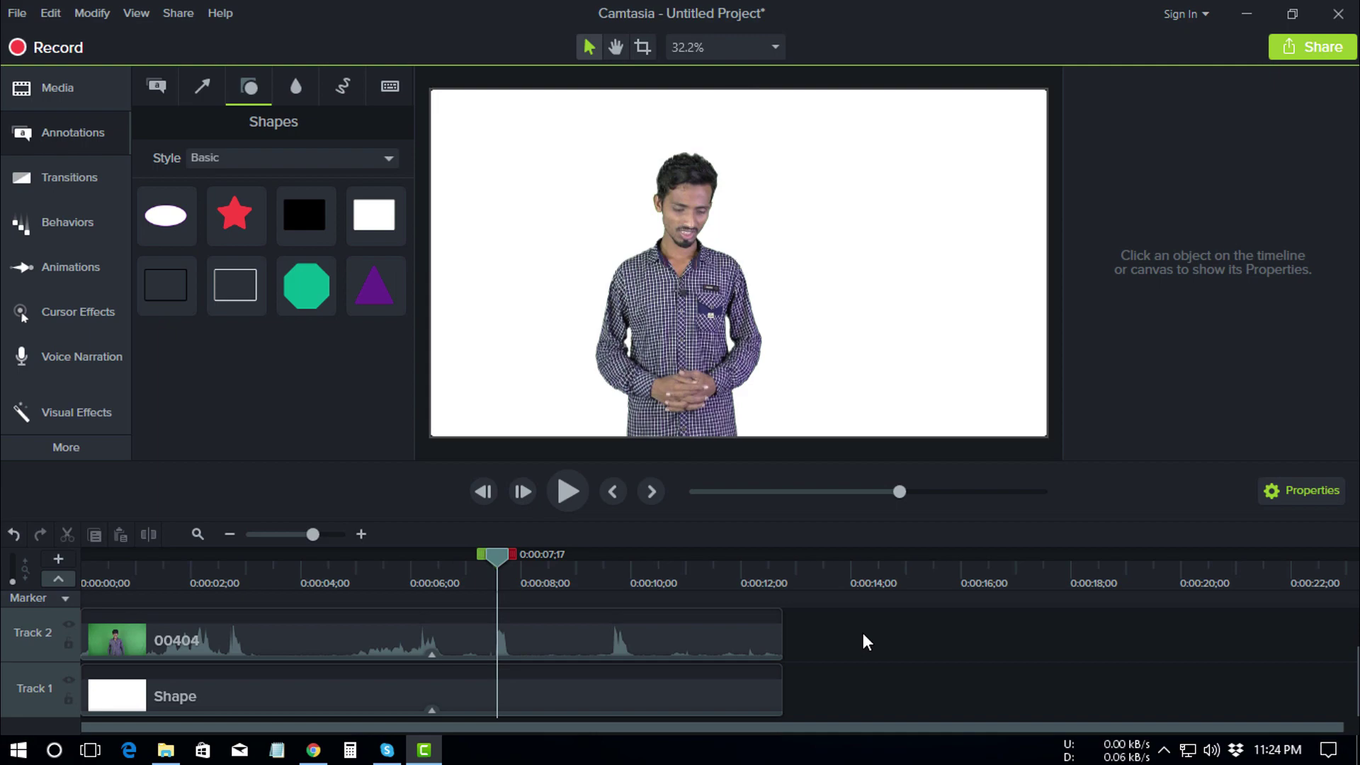